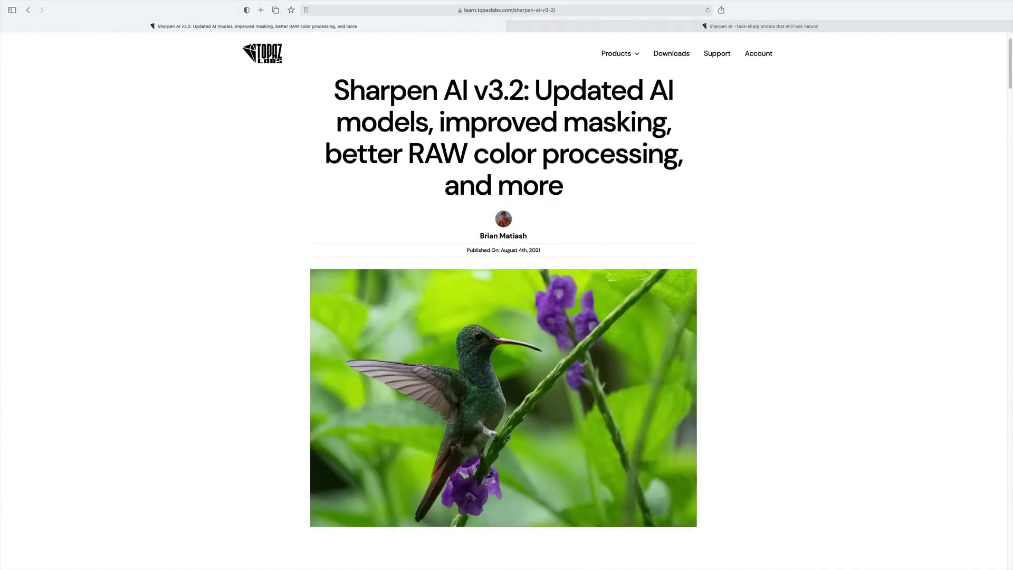
Scroll the Sharpen AI v3.2 article down to the RAW and DNG color and tone processing section
scroll(503, 317, "down", 4)
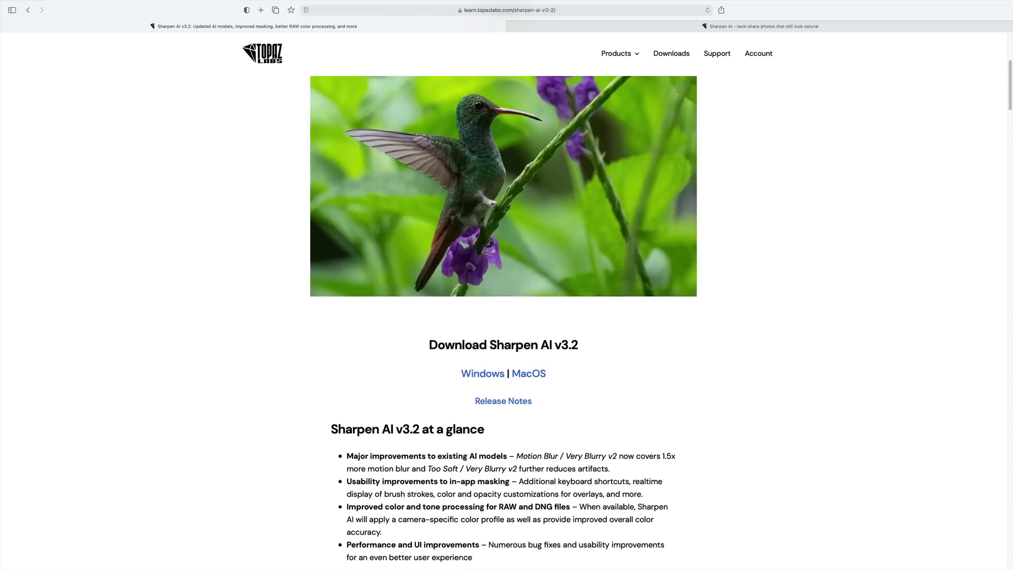
scroll(503, 317, "down", 3)
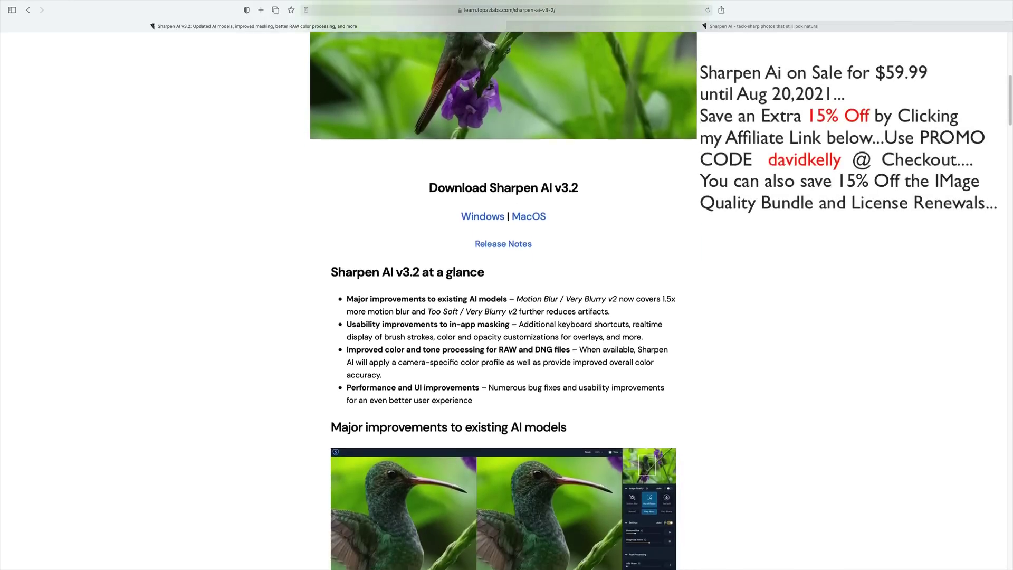
scroll(503, 317, "down", 2)
scroll(503, 285, "down", 2)
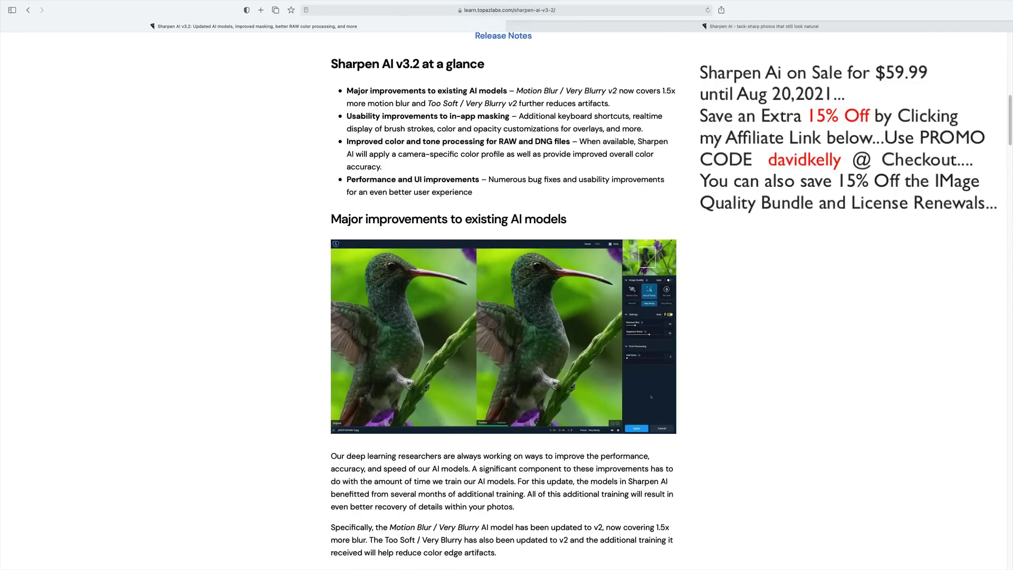
scroll(503, 316, "down", 2)
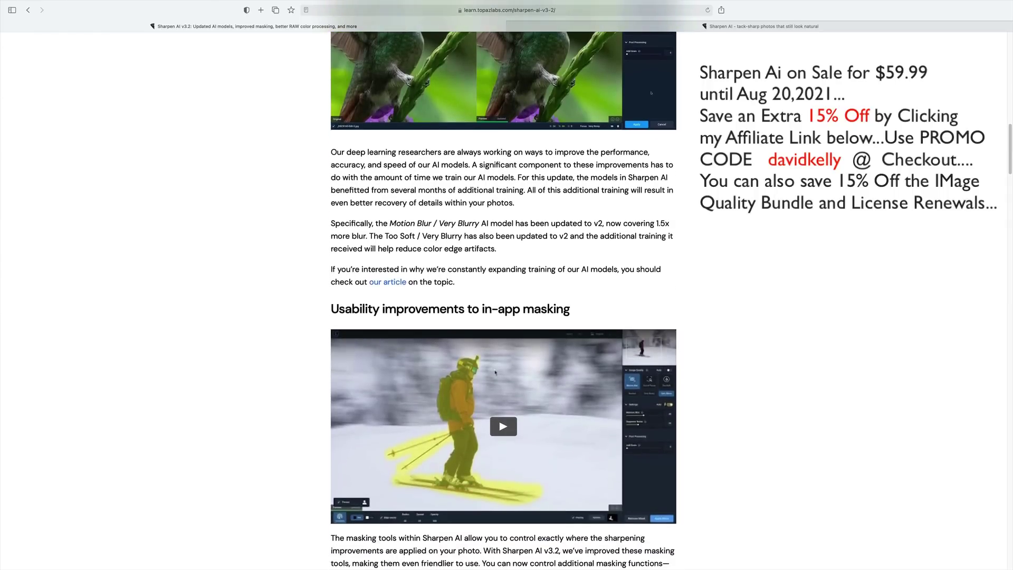
scroll(503, 316, "down", 2)
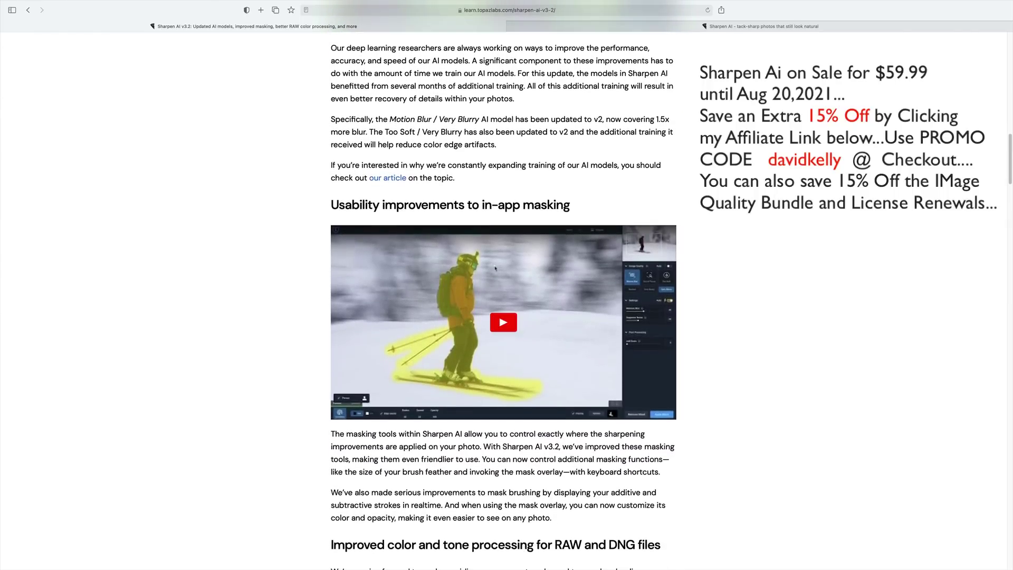
scroll(503, 316, "down", 2)
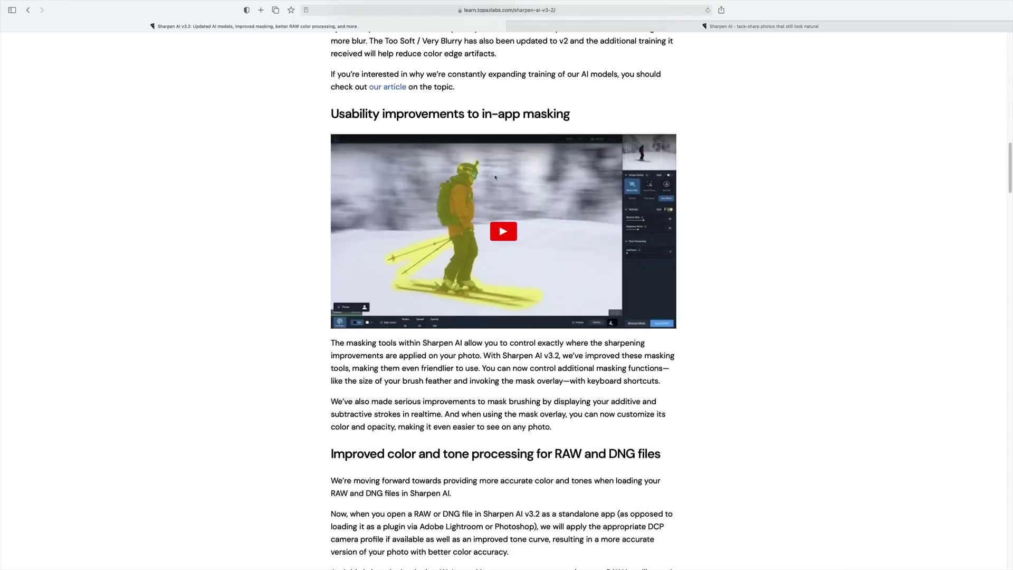
scroll(503, 316, "down", 2)
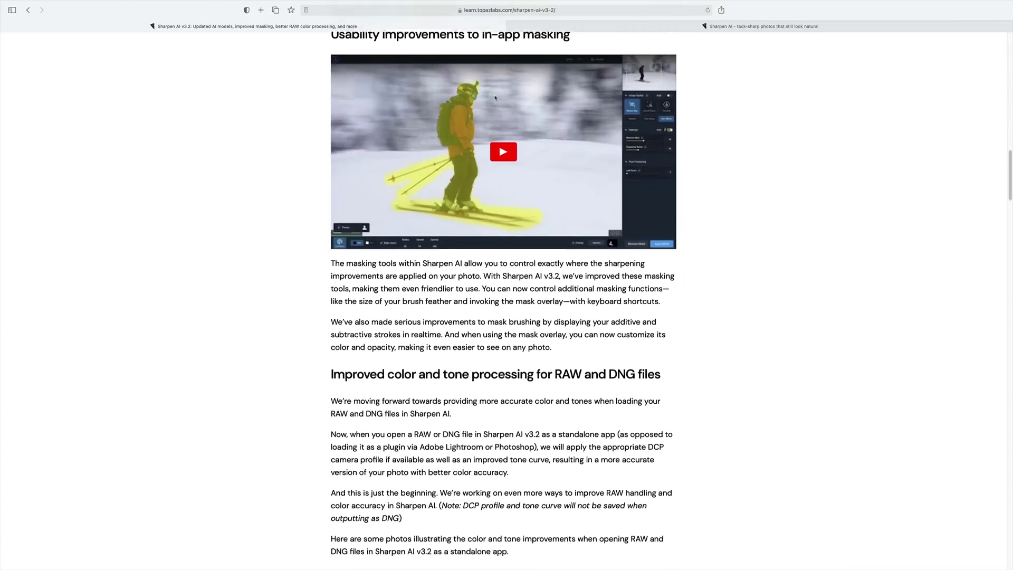
scroll(494, 56, "down", 2)
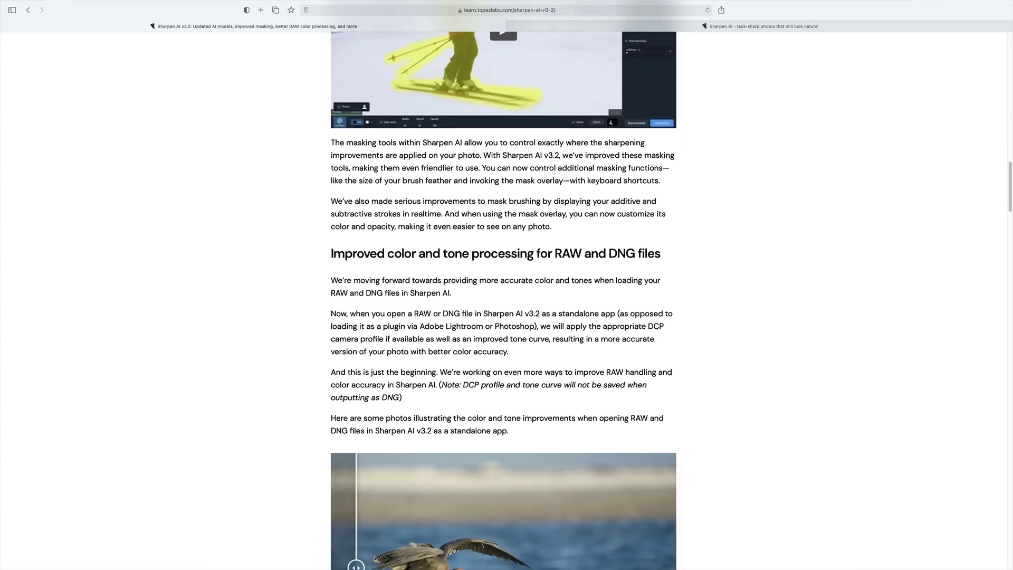
scroll(503, 301, "down", 3)
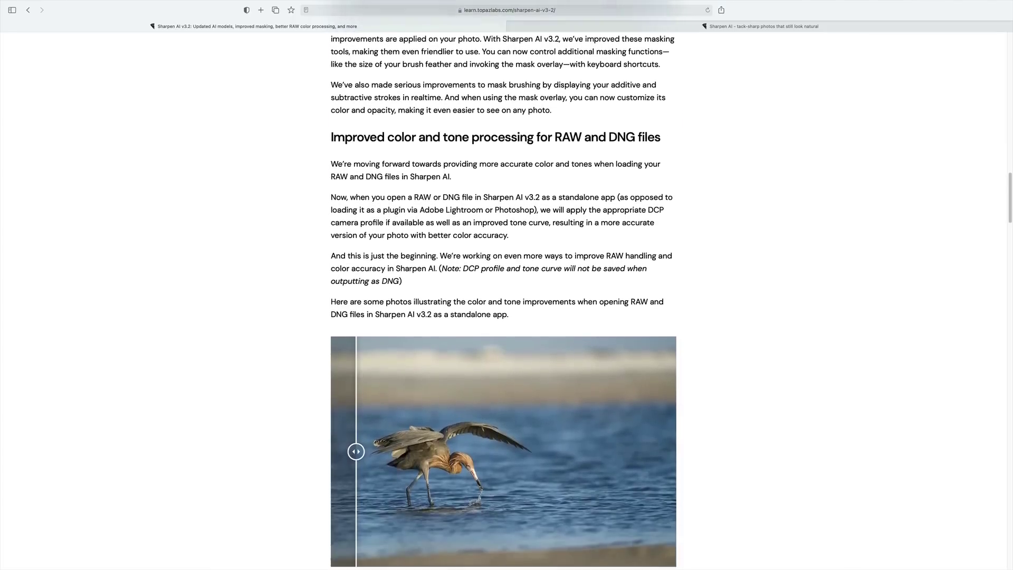
scroll(503, 301, "down", 1)
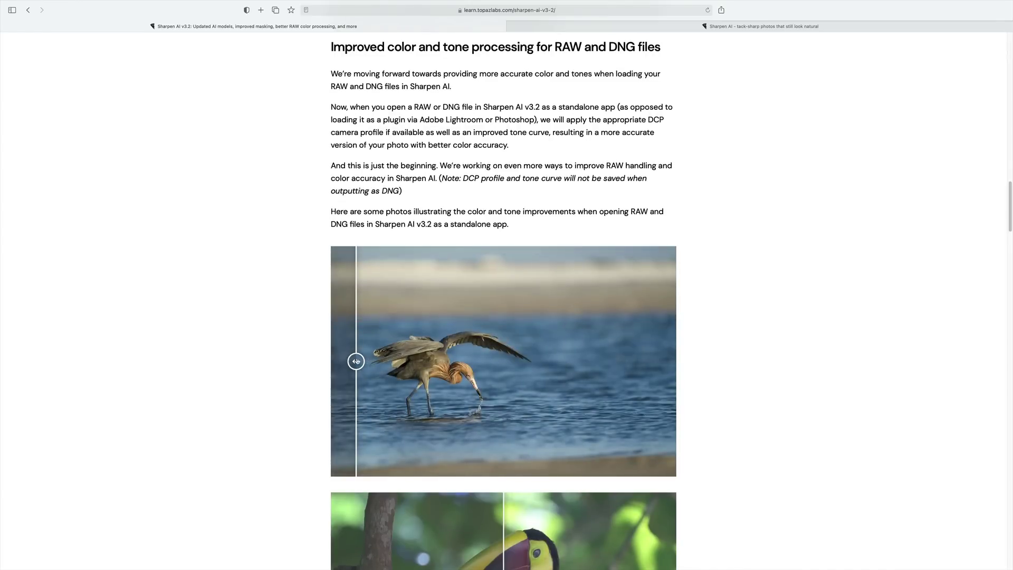
Compare the wading bird photo before and after sharpening, then return to 'Sharpen AI v3.2 at a glance'
left_click_drag(356, 361, 677, 363)
scroll(764, 283, "down", 1)
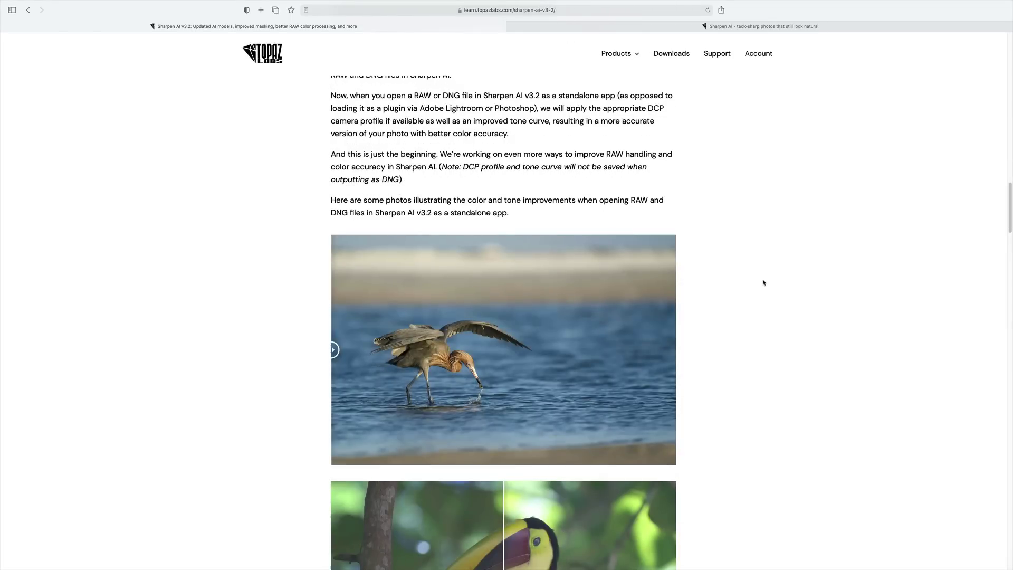
scroll(763, 283, "up", 15)
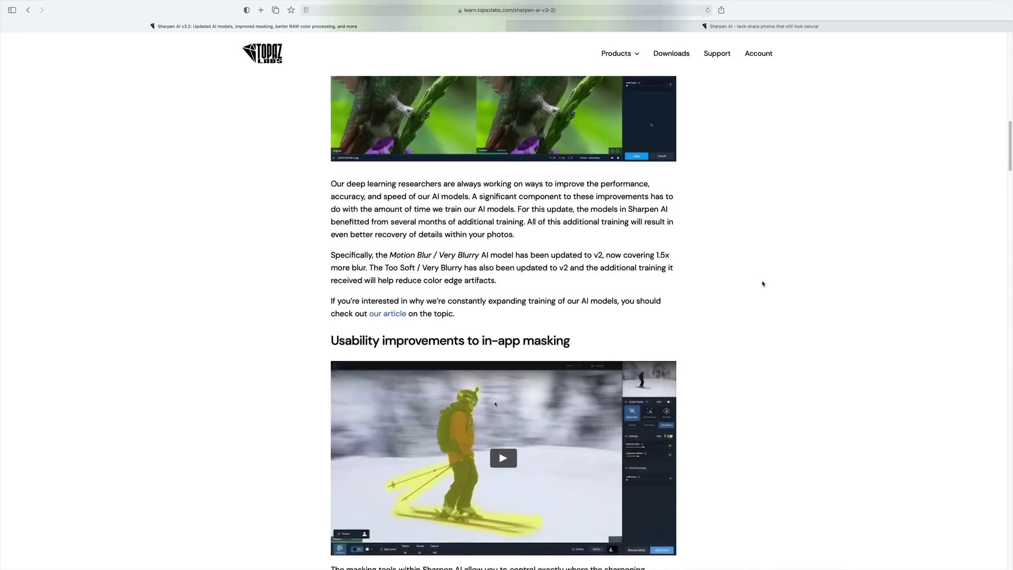
scroll(762, 284, "up", 8)
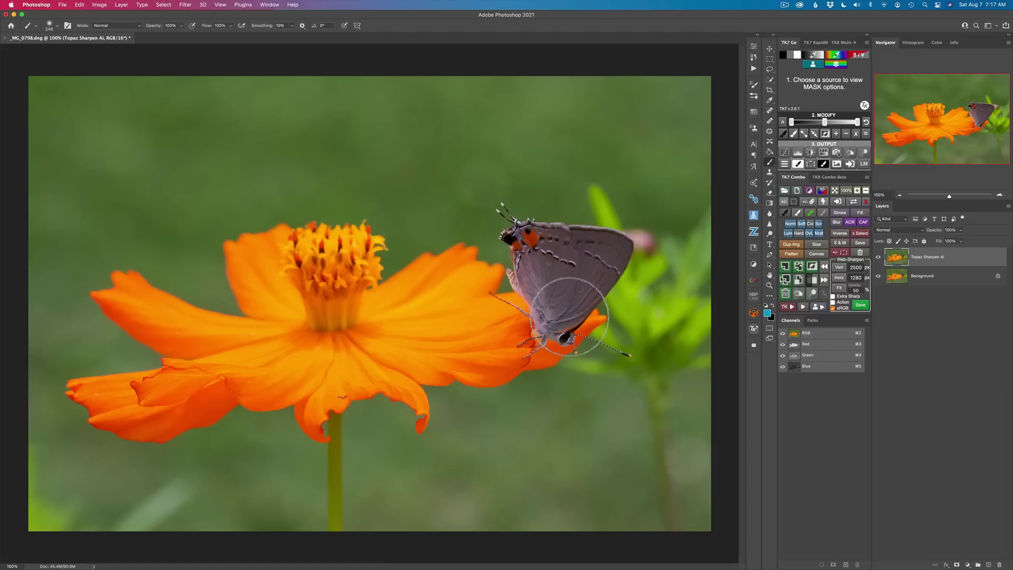
With the Move tool (V) active, zoom into the butterfly, then back out to the full image
key("v")
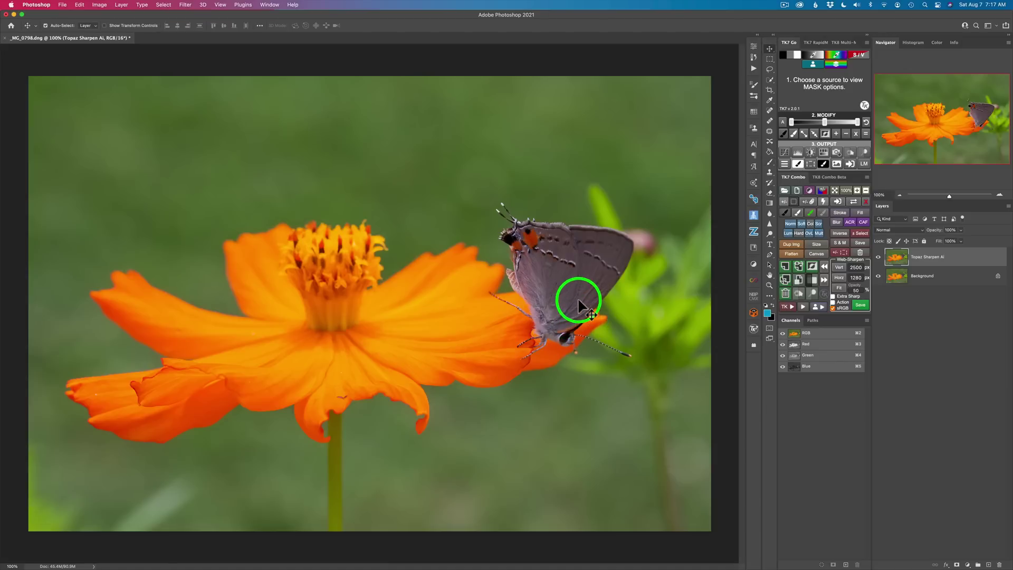
scroll(579, 305, "up", 5)
scroll(579, 305, "right", 4)
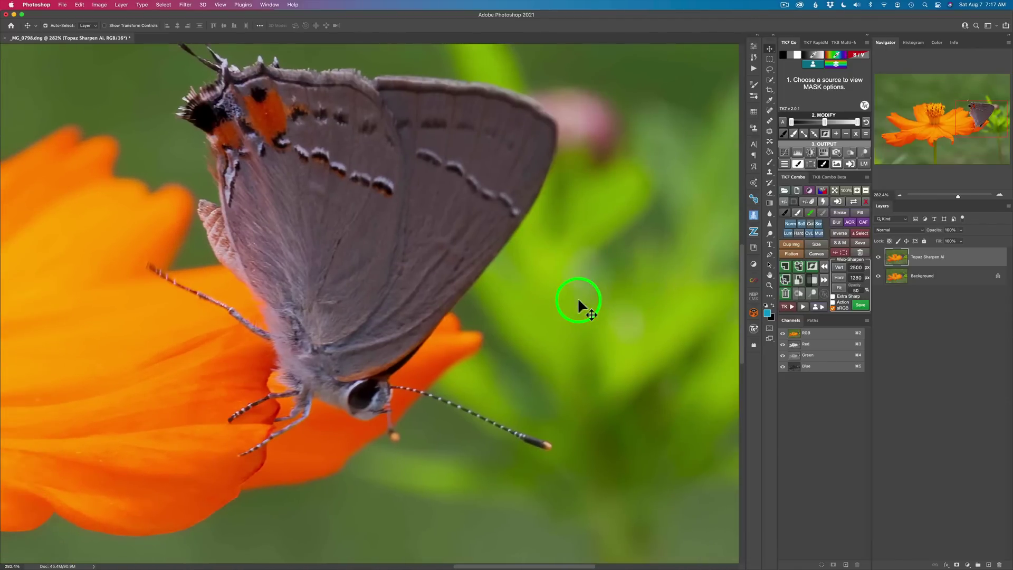
scroll(579, 305, "down", 5)
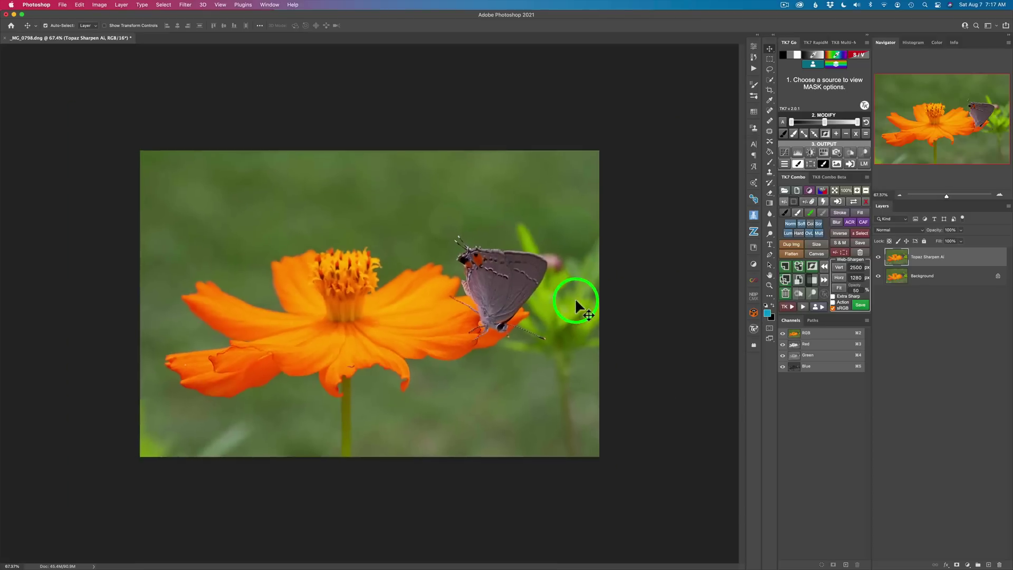
scroll(578, 305, "up", 1)
scroll(579, 305, "down", 1)
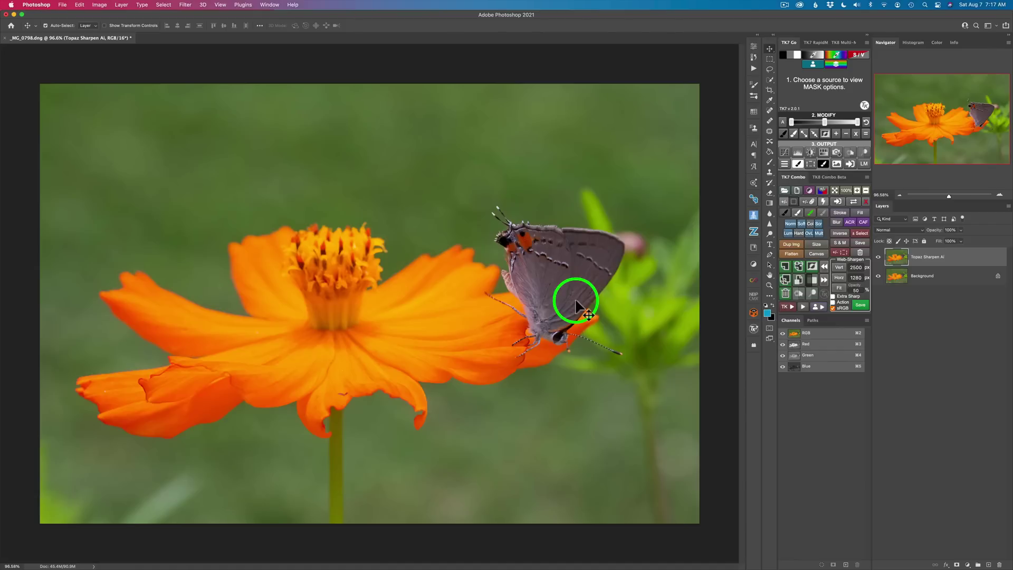
Launch Topaz Sharpen AI from Filter > Topaz Labs on the butterfly photo layer
left_click(185, 5)
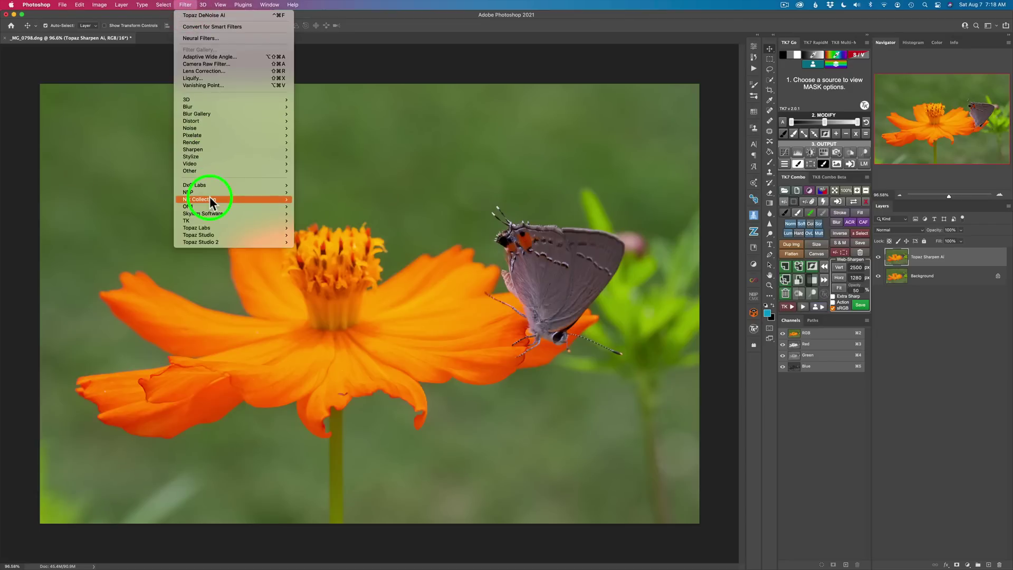
mouse_move(210, 222)
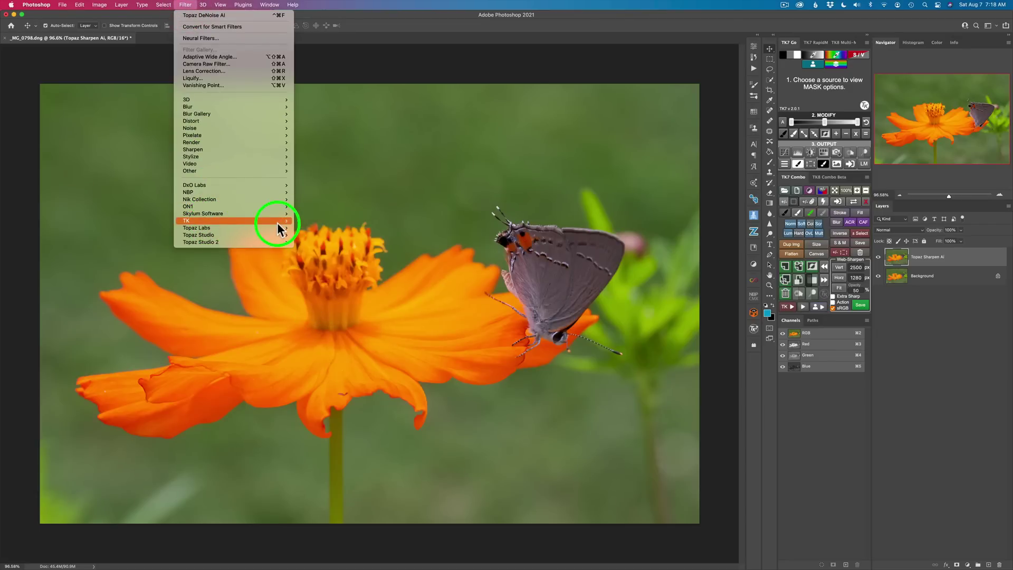
mouse_move(278, 232)
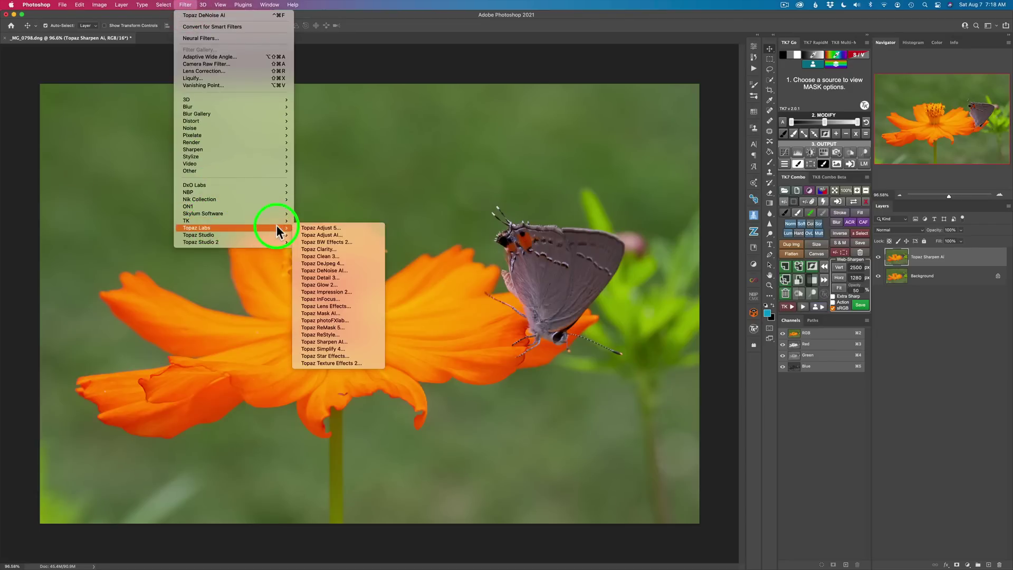
left_click(353, 330)
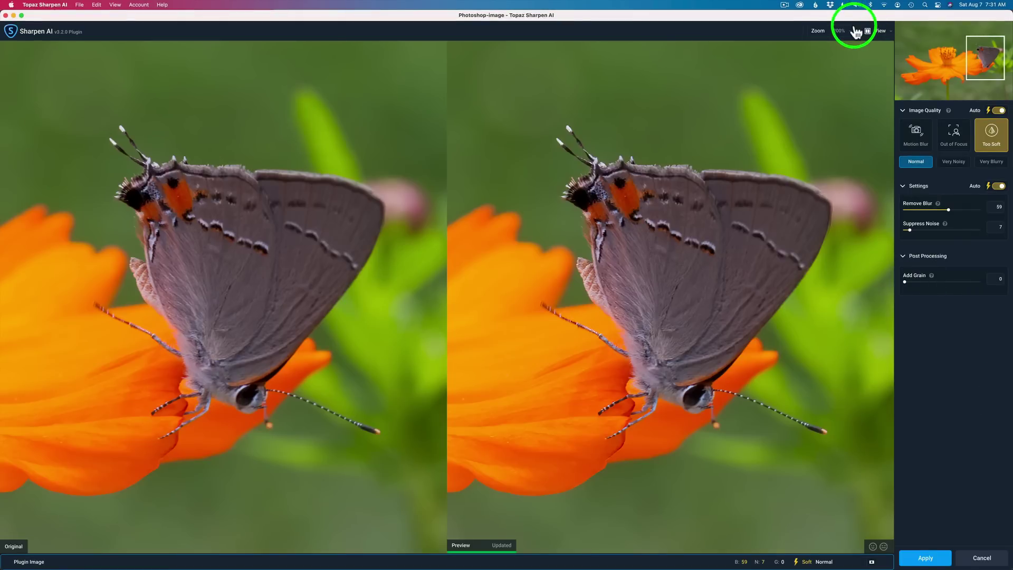
left_click(851, 32)
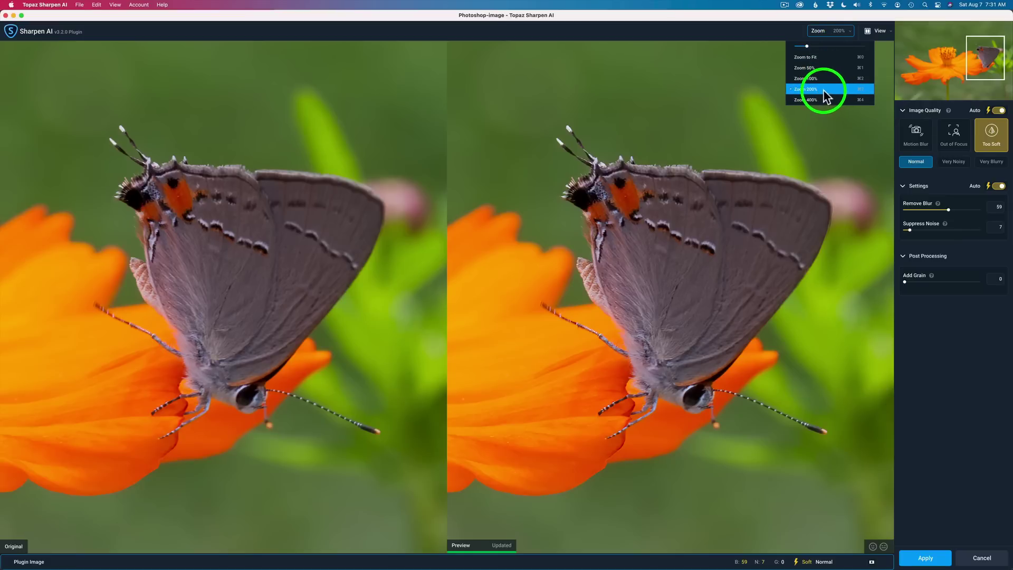
left_click(960, 364)
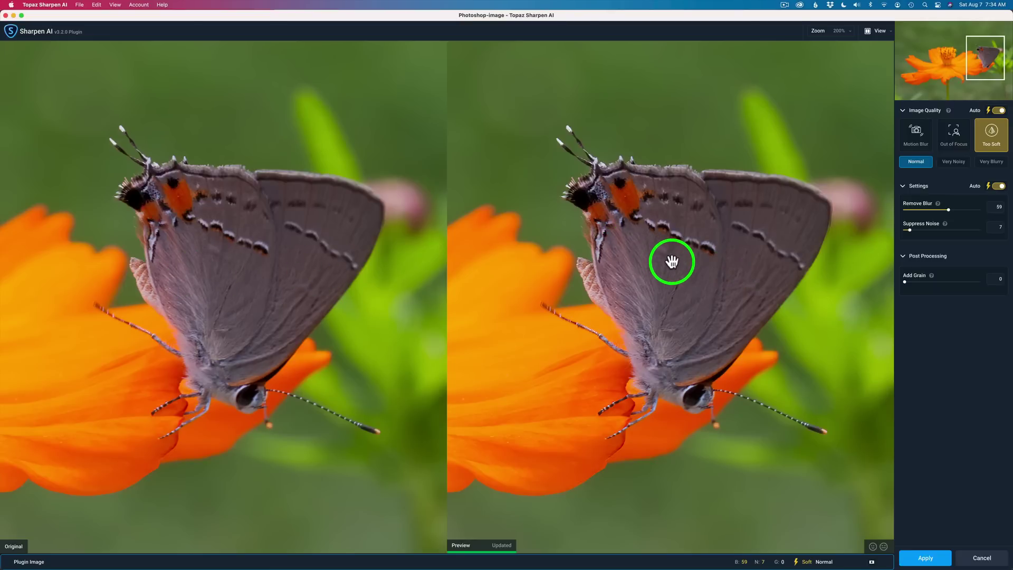
Try the Out of Focus and Motion Blur models, then settle on Too Soft at Very Blurry
left_click(958, 138)
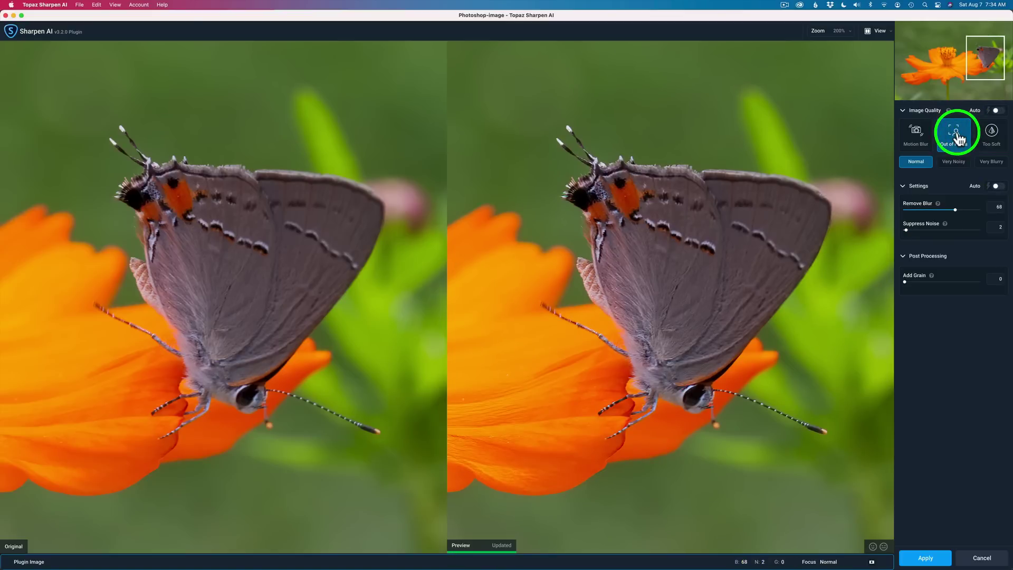
left_click(917, 139)
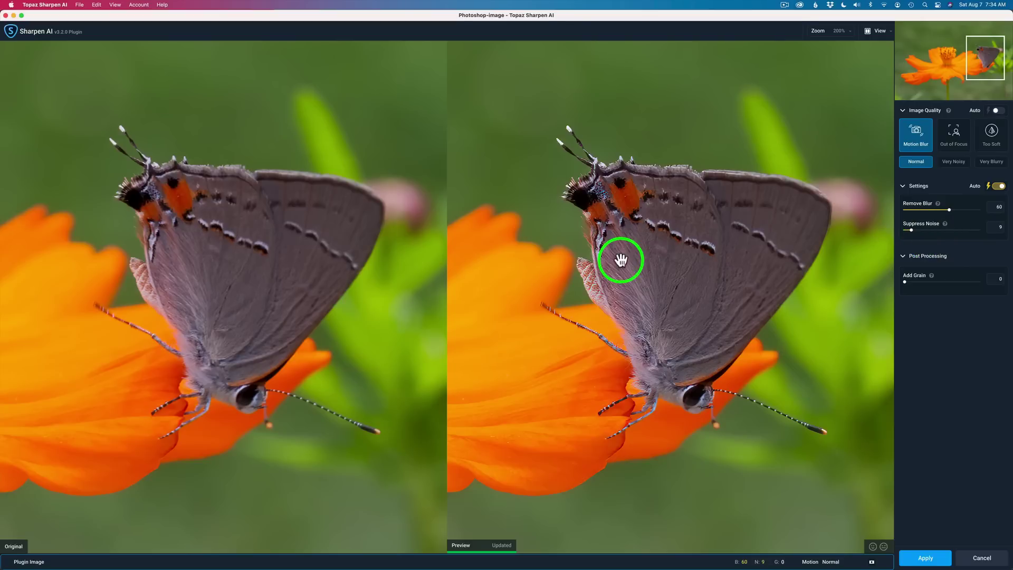
left_click(991, 138)
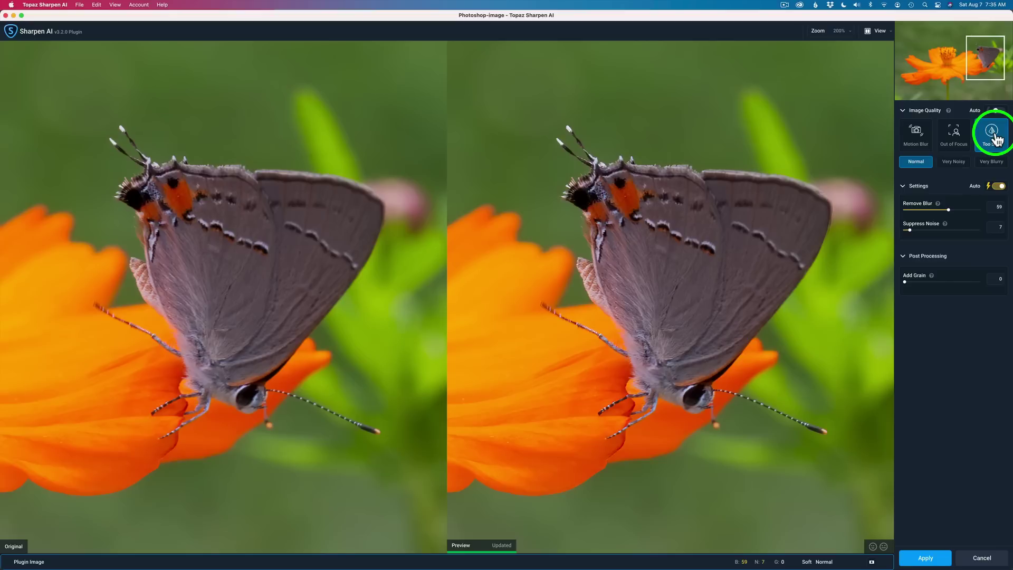
left_click(995, 166)
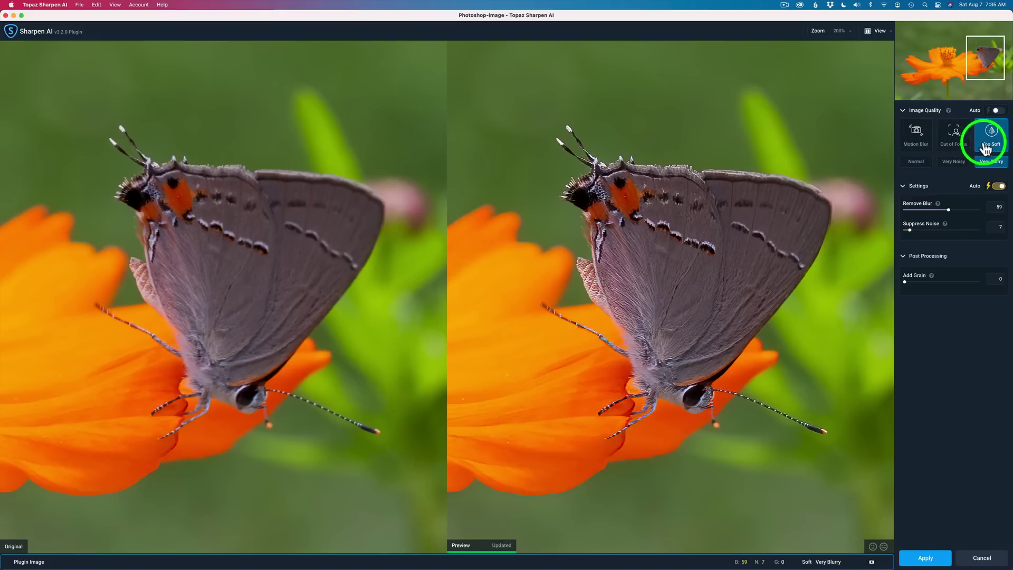
Compare Motion Blur at Very Blurry, then return to Too Soft and raise Remove Blur to 64
left_click(917, 140)
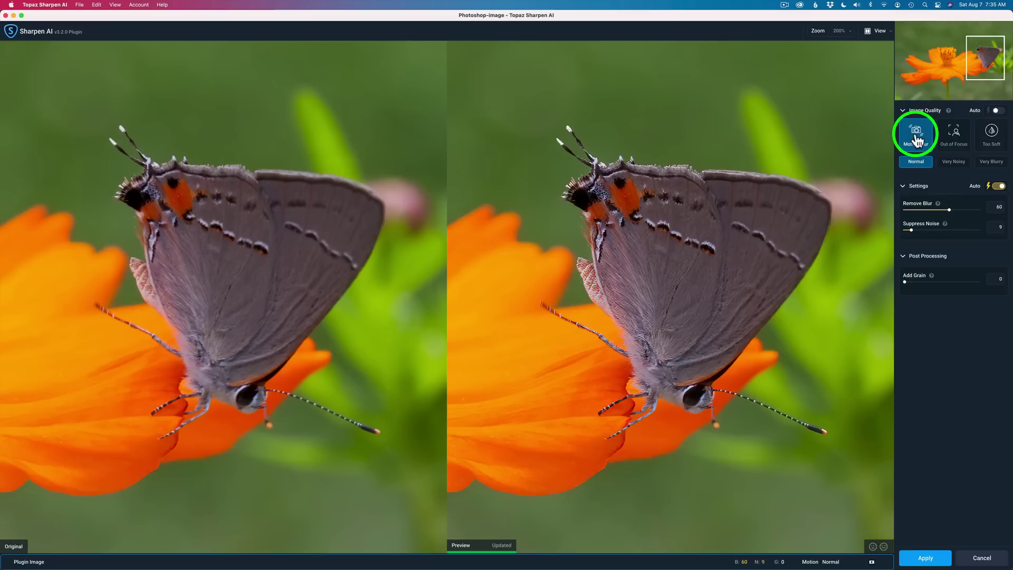
left_click(992, 138)
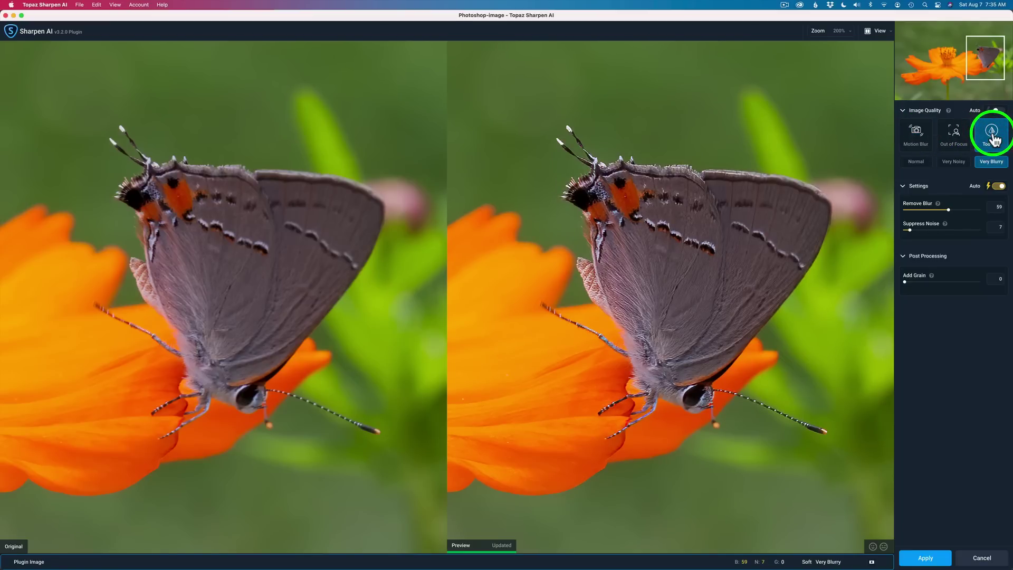
left_click(917, 140)
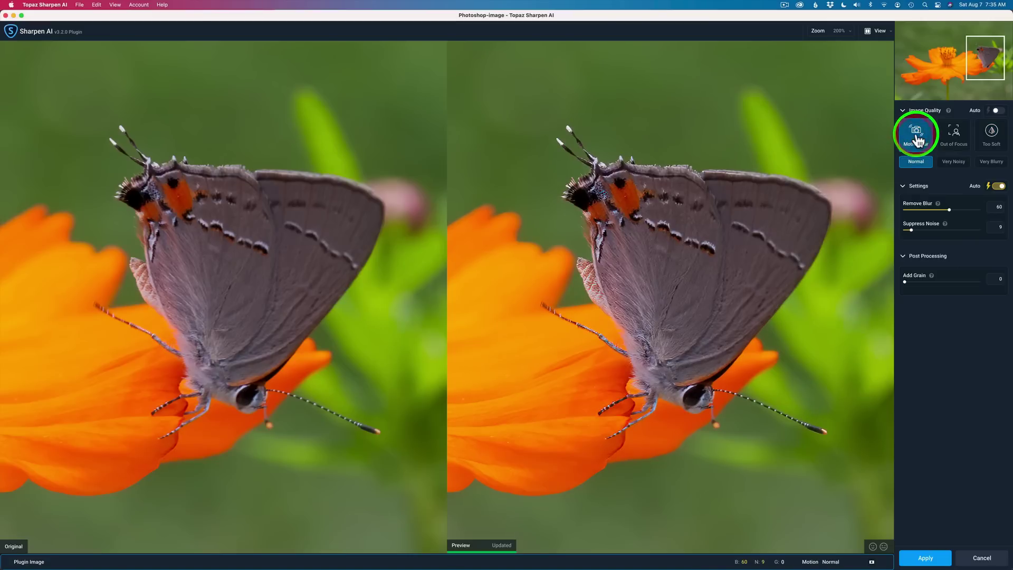
left_click(992, 162)
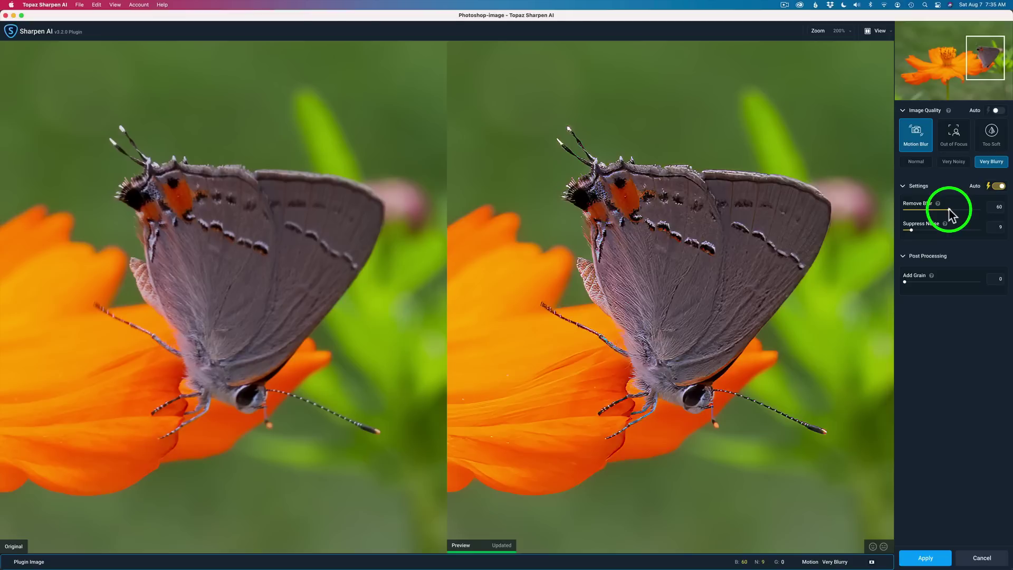
left_click_drag(949, 209, 936, 208)
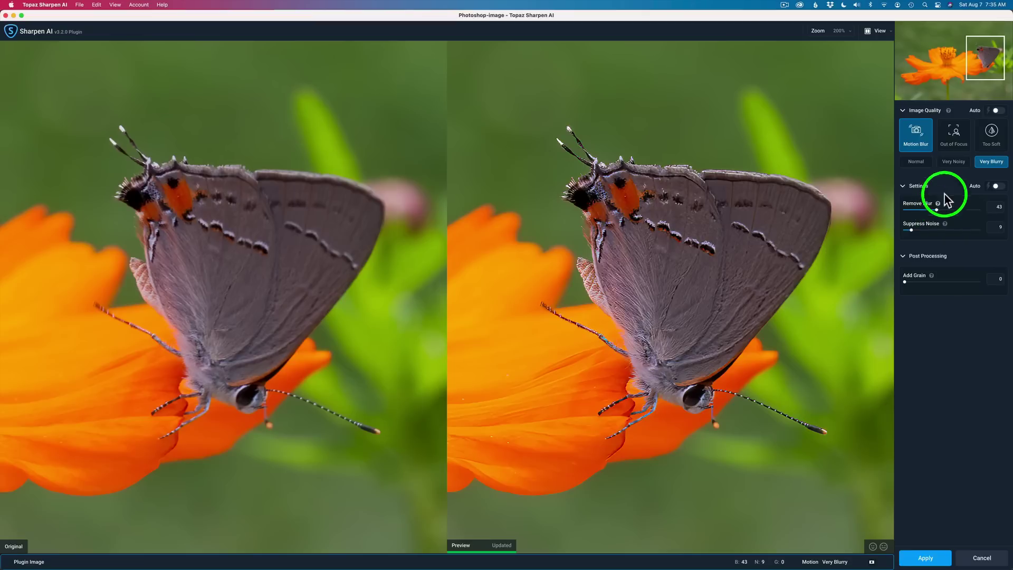
left_click(991, 135)
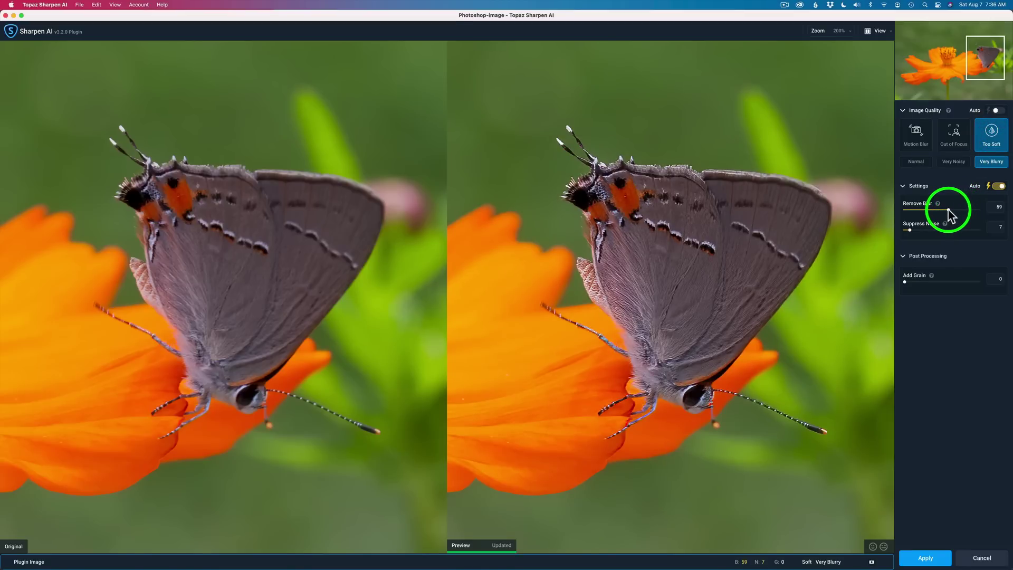
left_click_drag(948, 209, 952, 210)
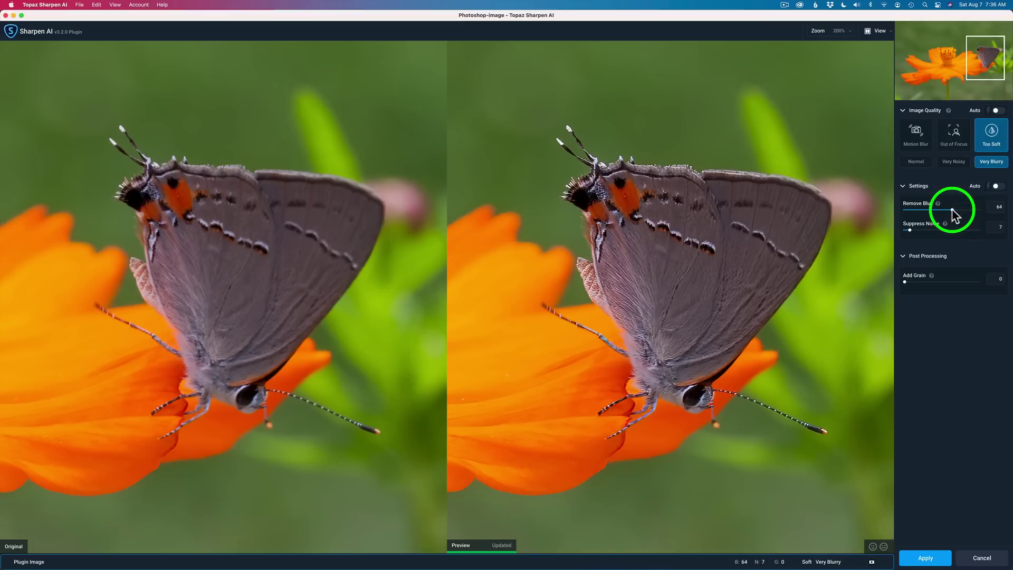
Fit the whole photo in the preview, dismissing the large preview size warning
left_click(849, 32)
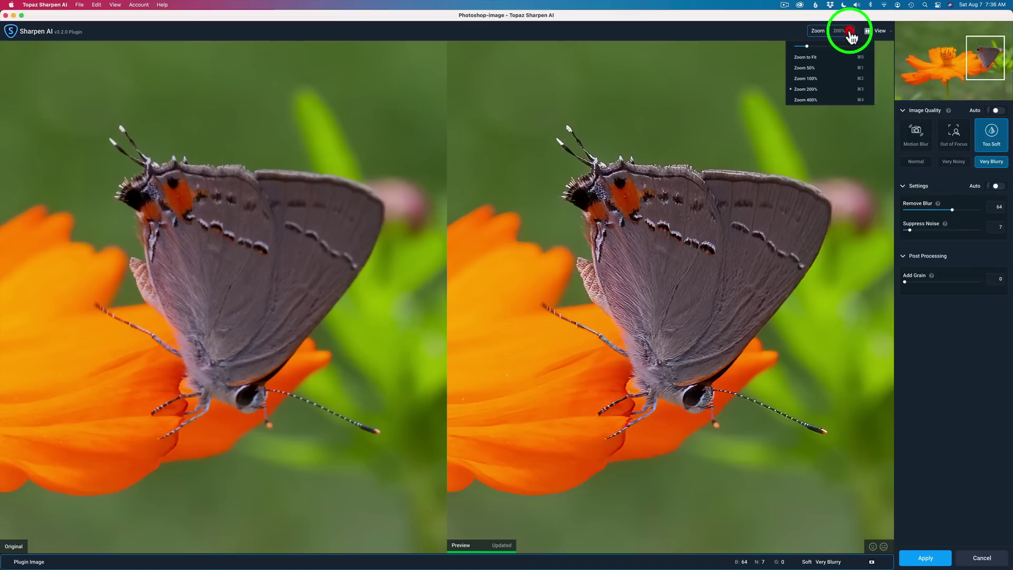
left_click(824, 57)
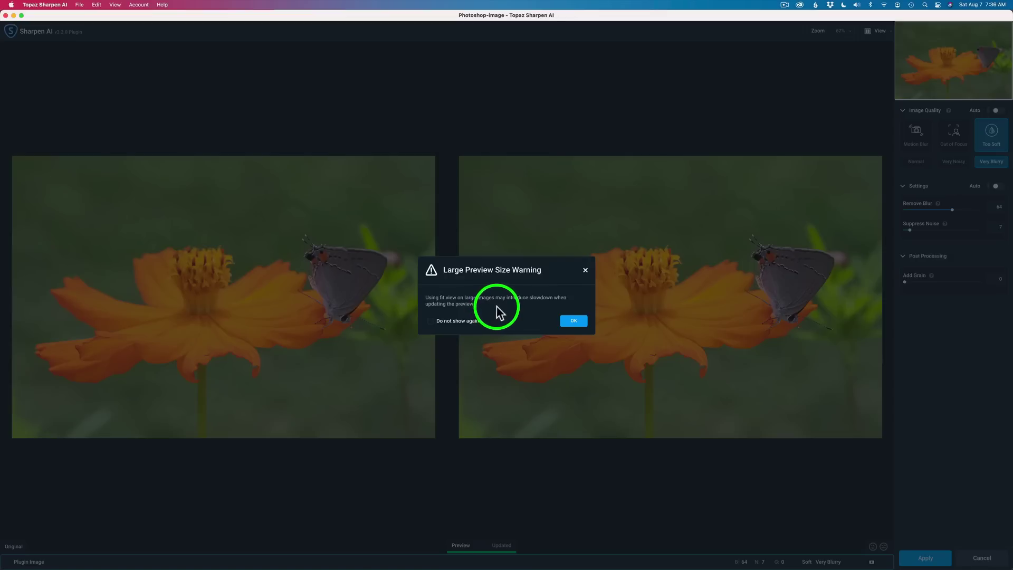
left_click(576, 321)
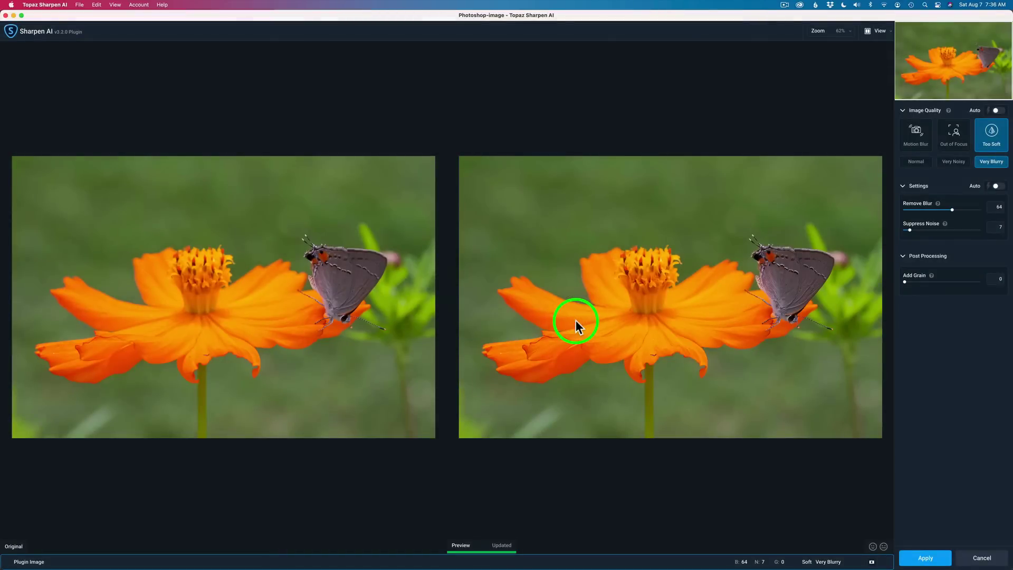
Switch the preview to a single image view at 100% zoom
left_click(883, 35)
left_click(897, 38)
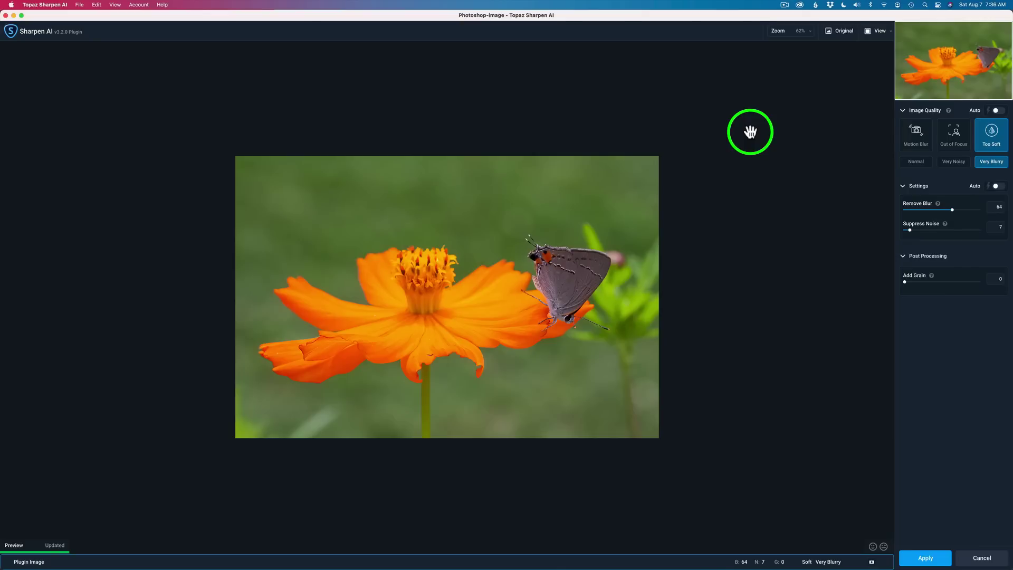
left_click(809, 31)
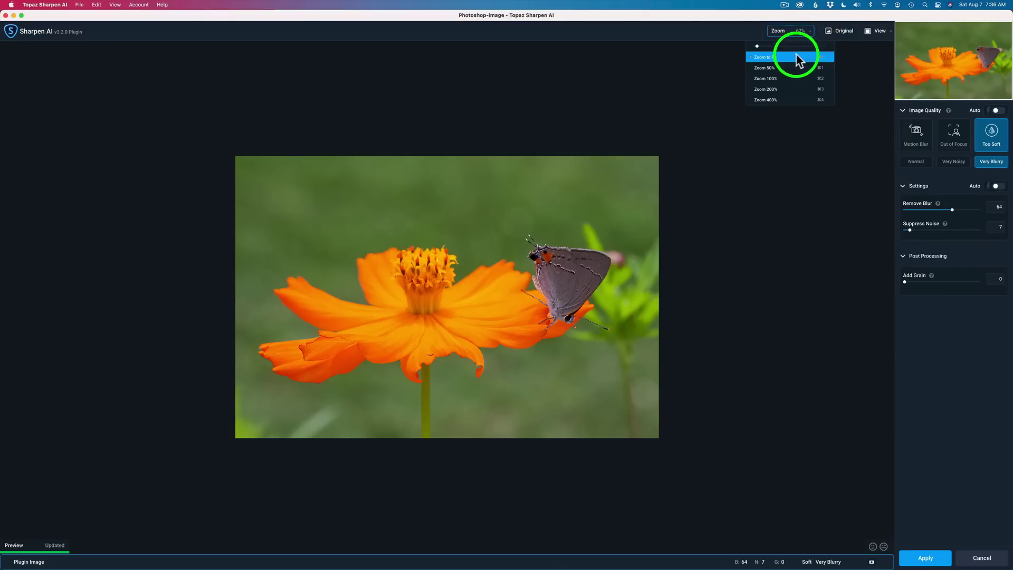
left_click(786, 68)
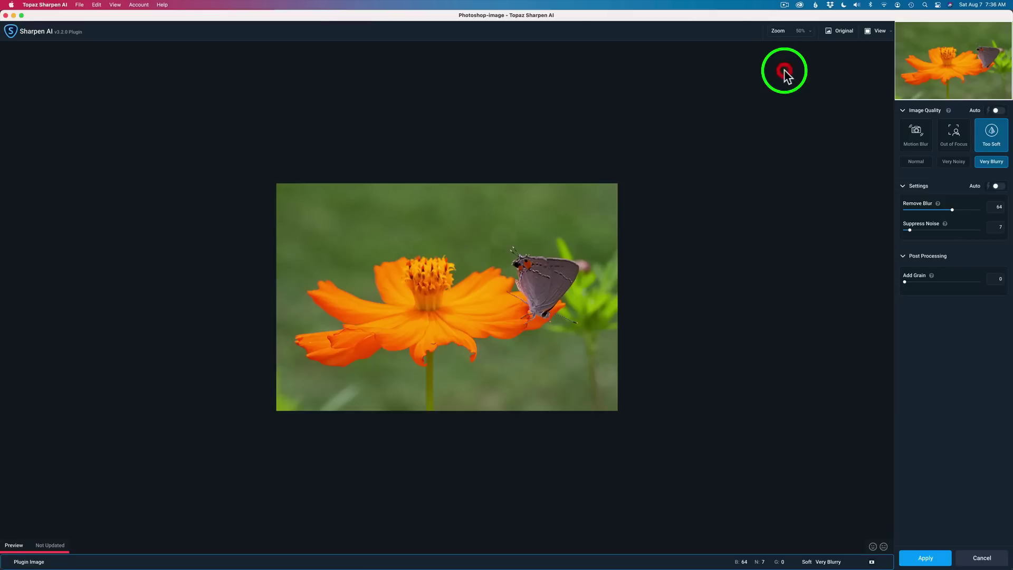
left_click(811, 35)
left_click(784, 80)
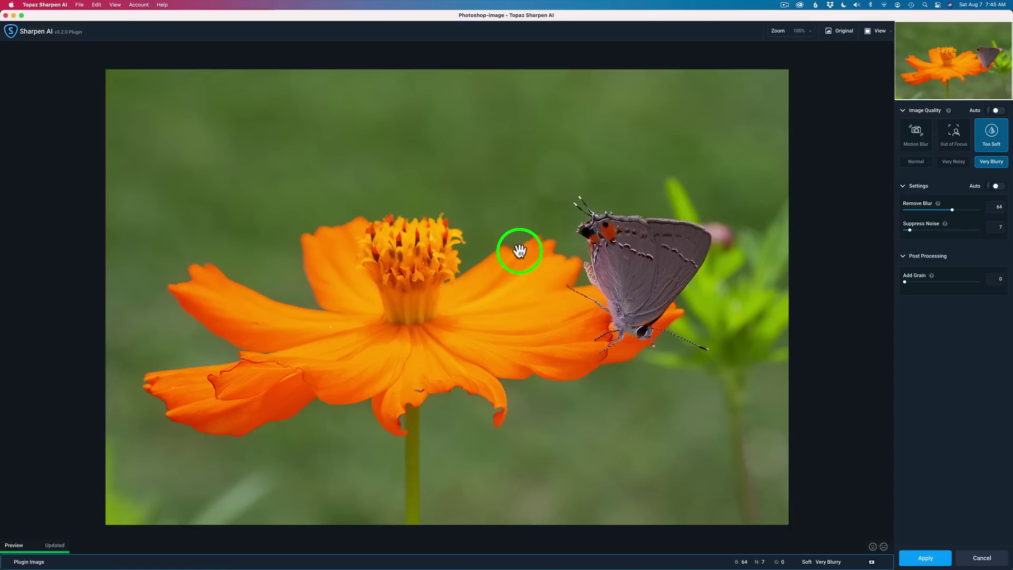
left_click(531, 210)
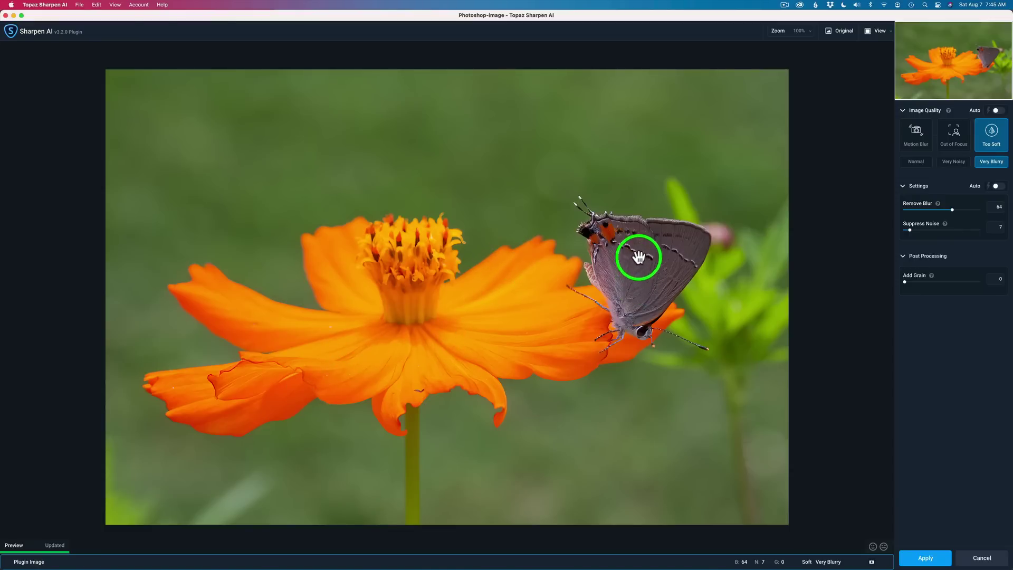
left_click(472, 252)
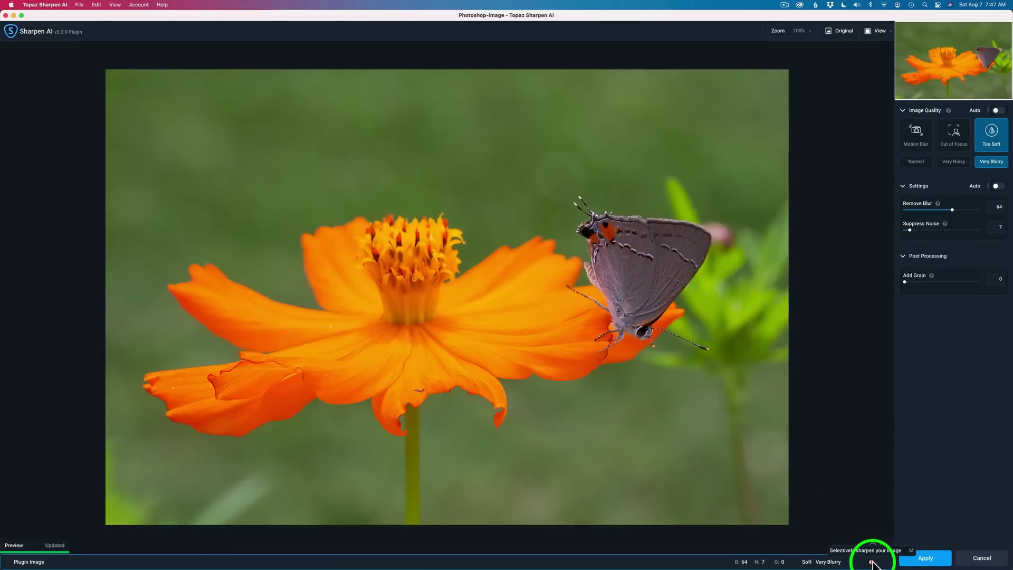
Enter masking mode and resize the mask brush with the bracket keys
left_click(601, 415)
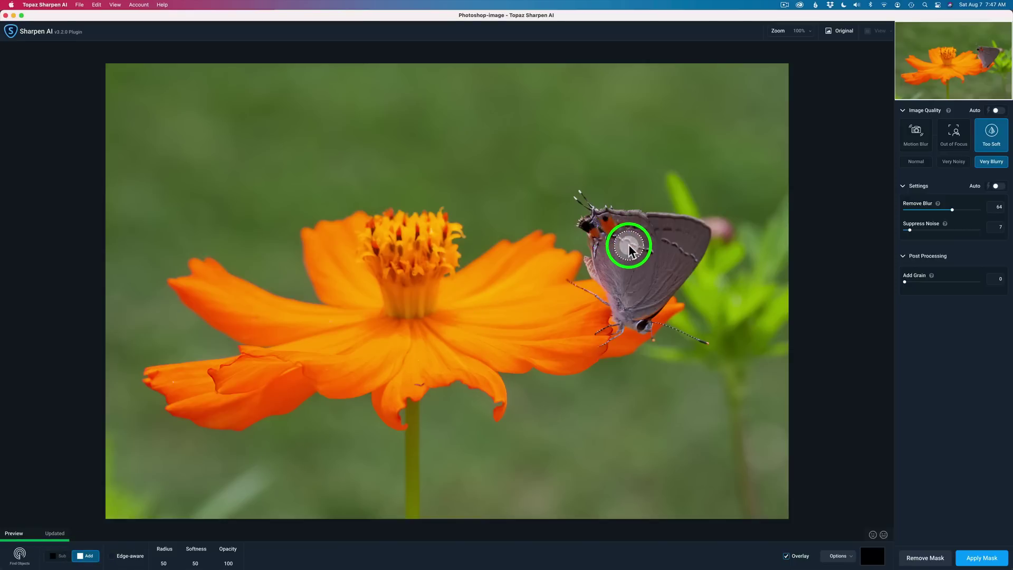
key("bracketright")
key("bracketright")
key("bracketright")
key("bracketright")
key("bracketright")
key("bracketright")
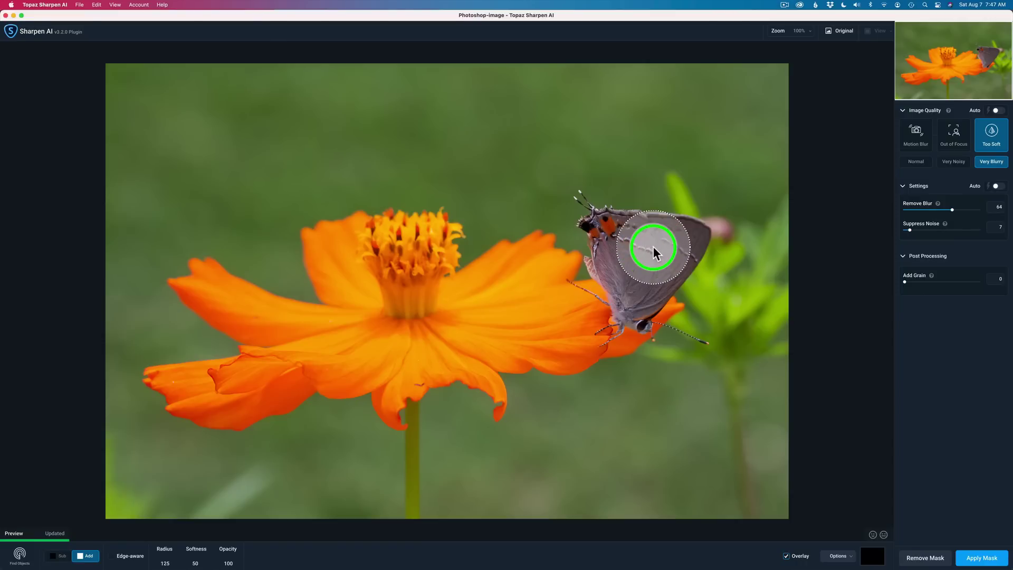
key("bracketleft")
key("bracketleft")
key("bracketleft")
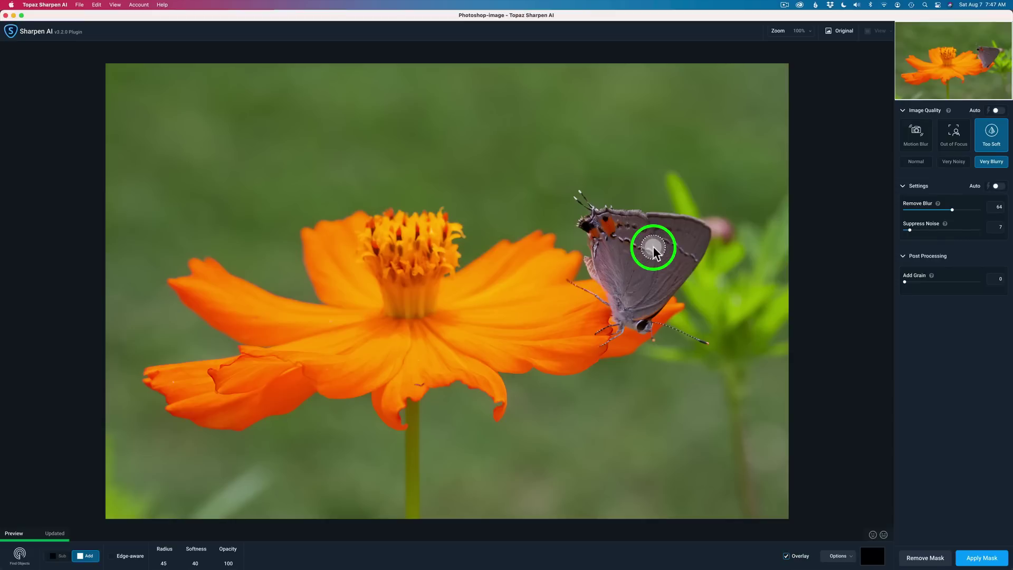
Turn on Edge-aware, shrink the brush to Radius 30, and mask the butterfly's head, body and wings
left_click_drag(654, 246, 599, 189)
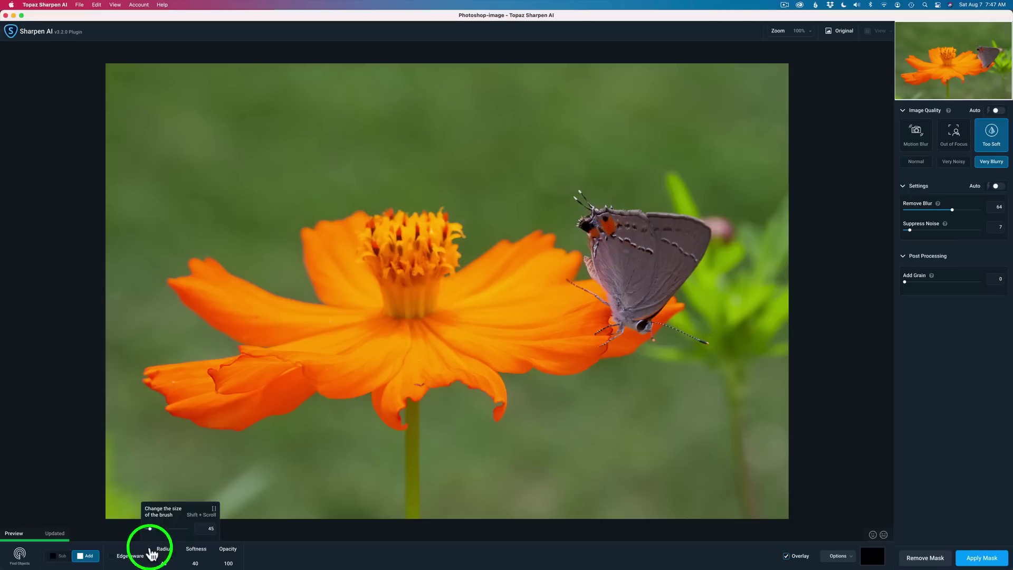
left_click(113, 557)
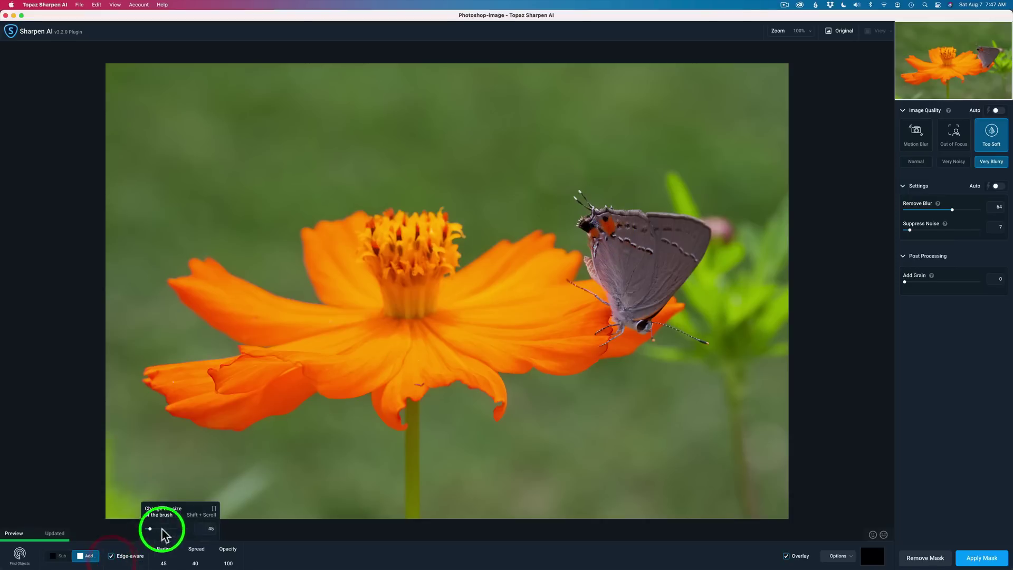
mouse_move(165, 564)
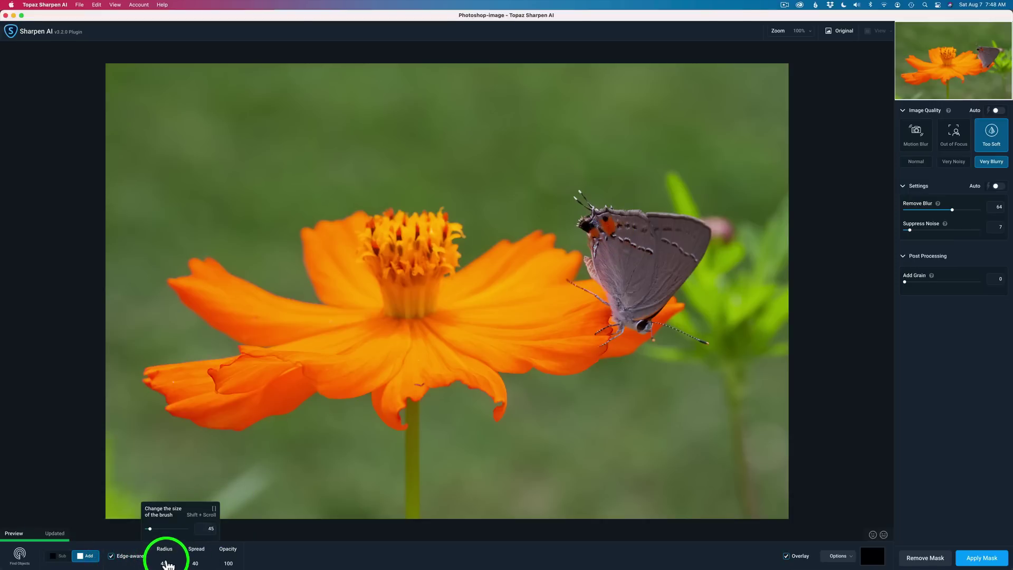
mouse_move(198, 560)
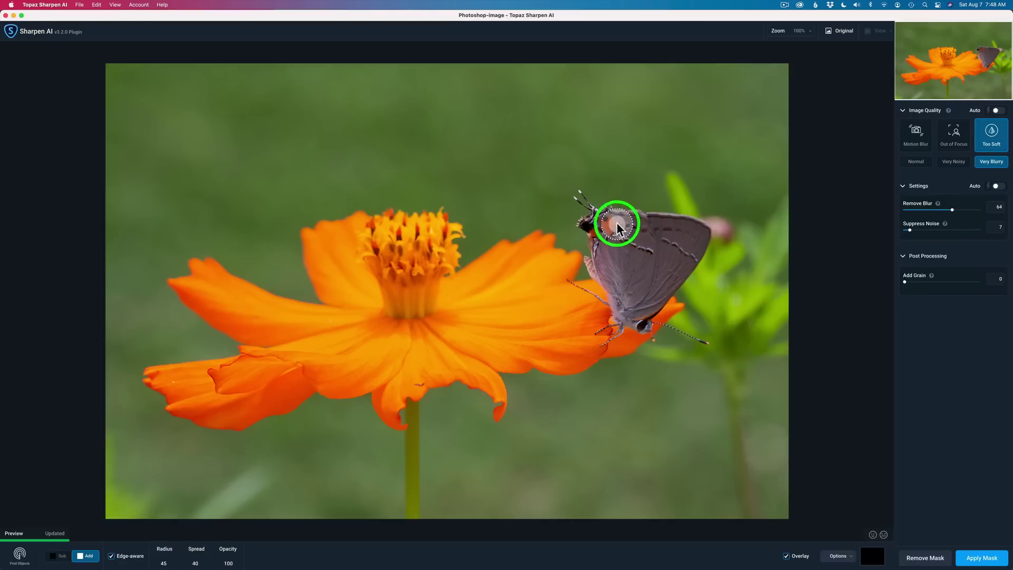
key("bracketleft")
mouse_move(607, 220)
left_mouse_down()
mouse_move(603, 249)
mouse_move(606, 284)
left_mouse_up()
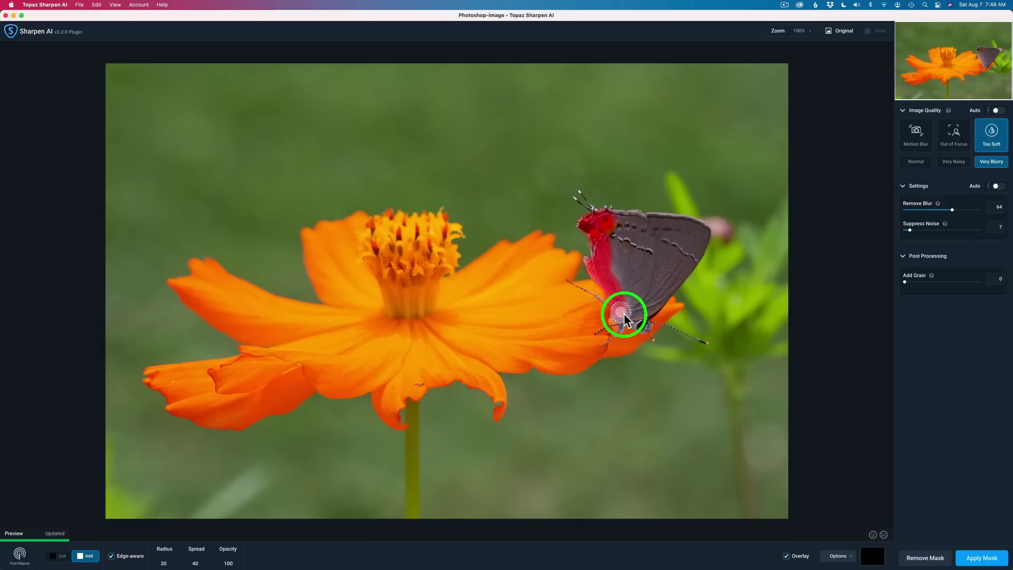
mouse_move(639, 324)
left_mouse_down()
mouse_move(699, 229)
mouse_move(604, 219)
mouse_move(630, 300)
mouse_move(680, 235)
mouse_move(629, 229)
mouse_move(631, 268)
mouse_move(655, 271)
mouse_move(645, 238)
mouse_move(640, 316)
left_mouse_up()
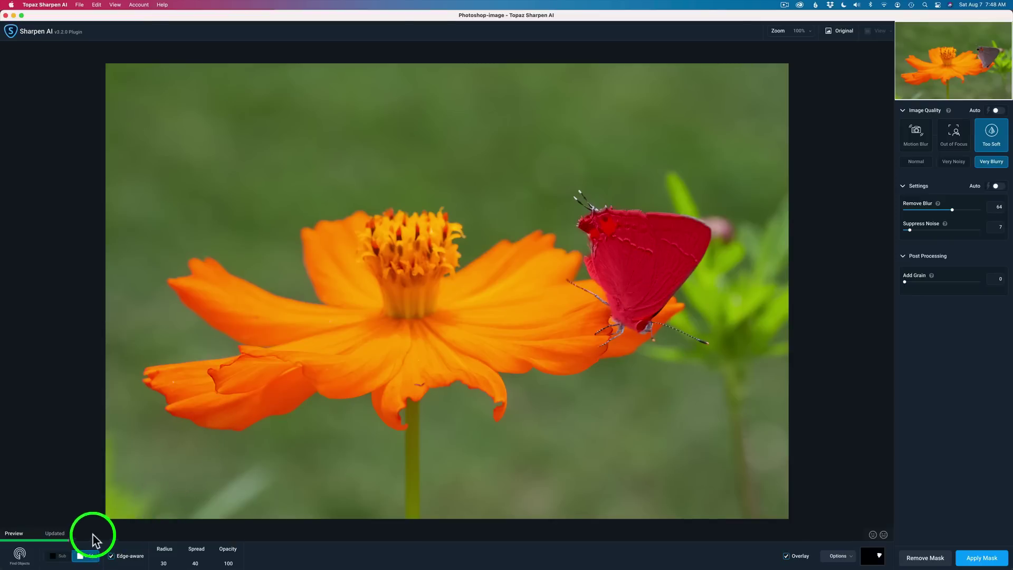
Run Find Objects and paint the mask along the butterfly's lower edge
left_click(21, 557)
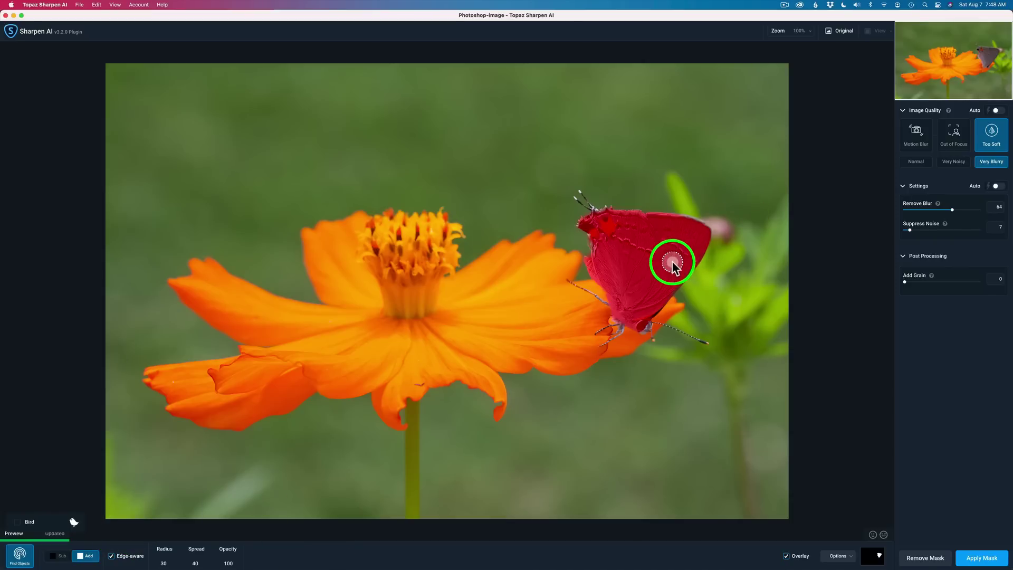
key("bracketleft")
key("bracketleft")
key("bracketleft")
left_click_drag(670, 276, 649, 301)
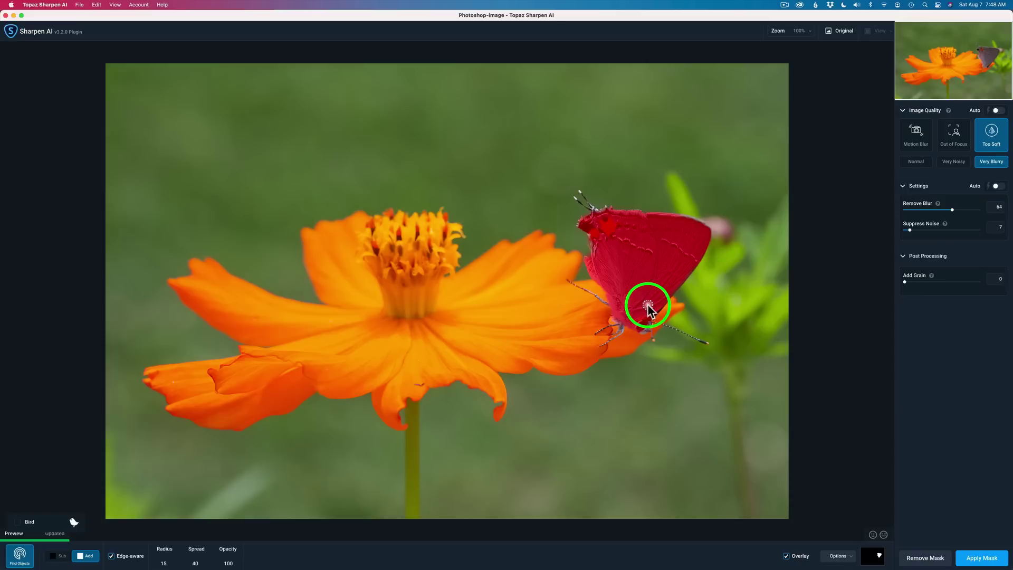
Shrink the brush to Radius 5 and paint the mask over the legs and antennae
key("bracketleft")
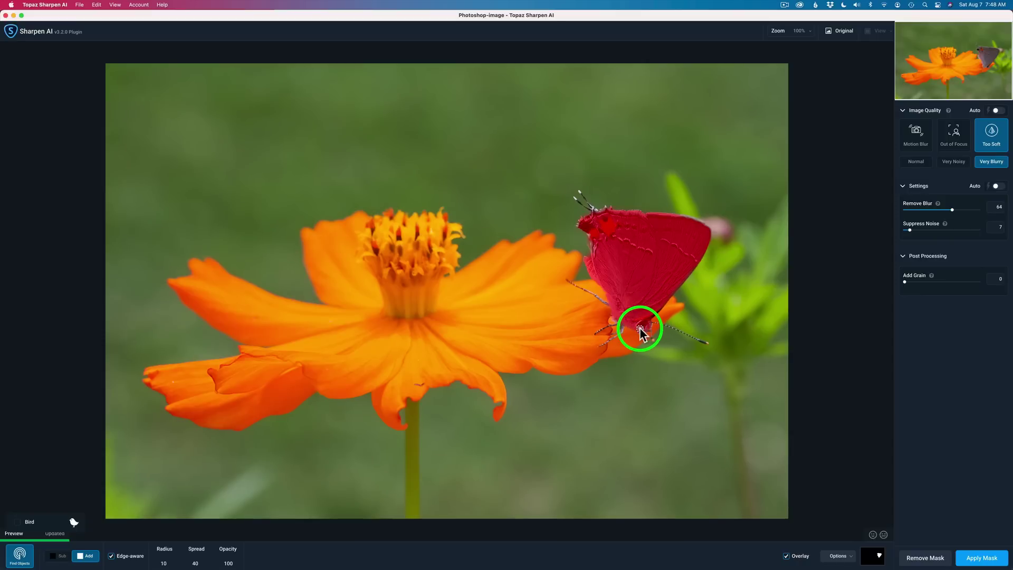
key("bracketleft")
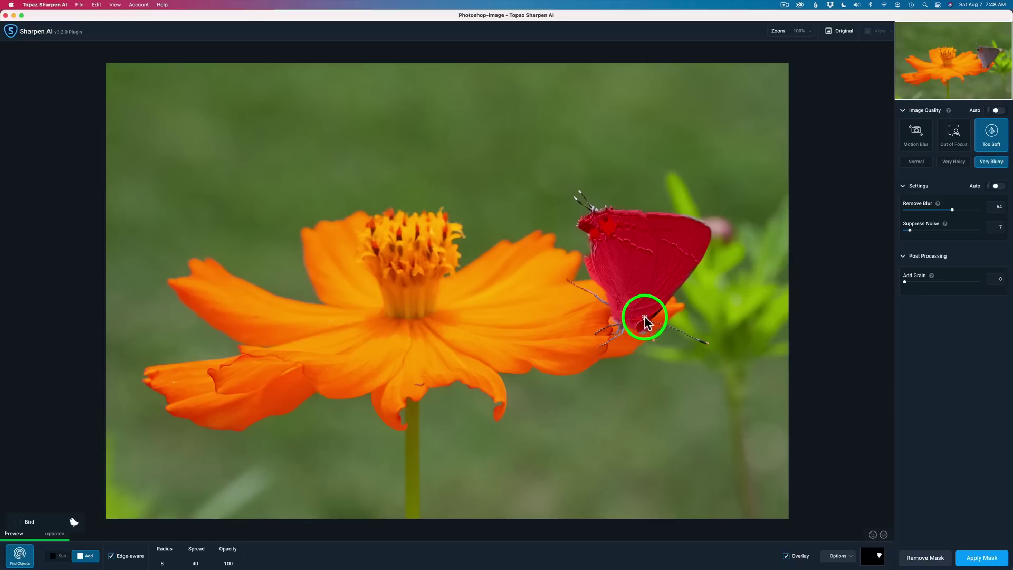
key("bracketleft")
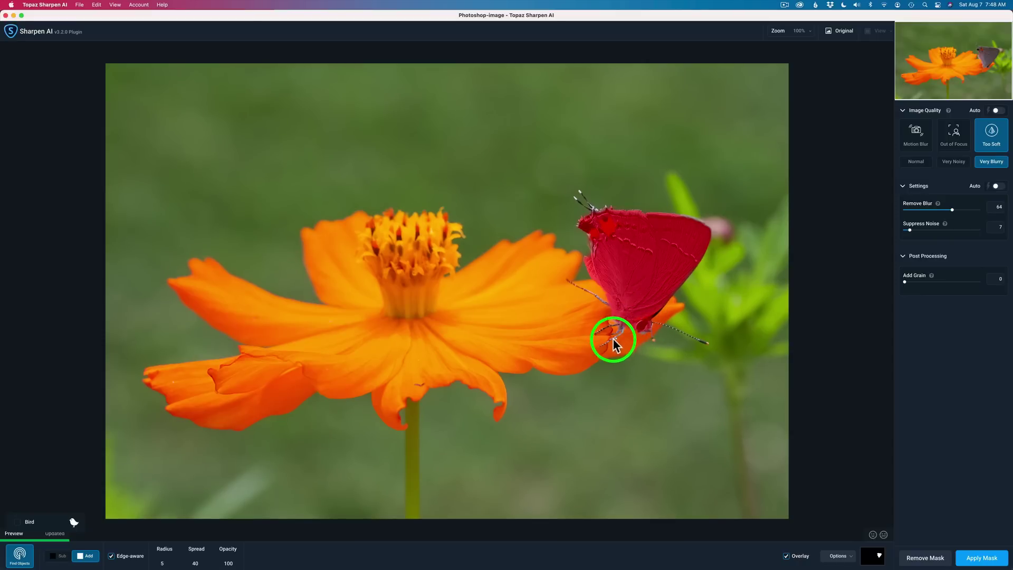
mouse_move(612, 340)
left_mouse_down()
mouse_move(601, 346)
mouse_move(621, 322)
mouse_move(593, 332)
mouse_move(585, 273)
mouse_move(565, 283)
mouse_move(602, 299)
left_mouse_up()
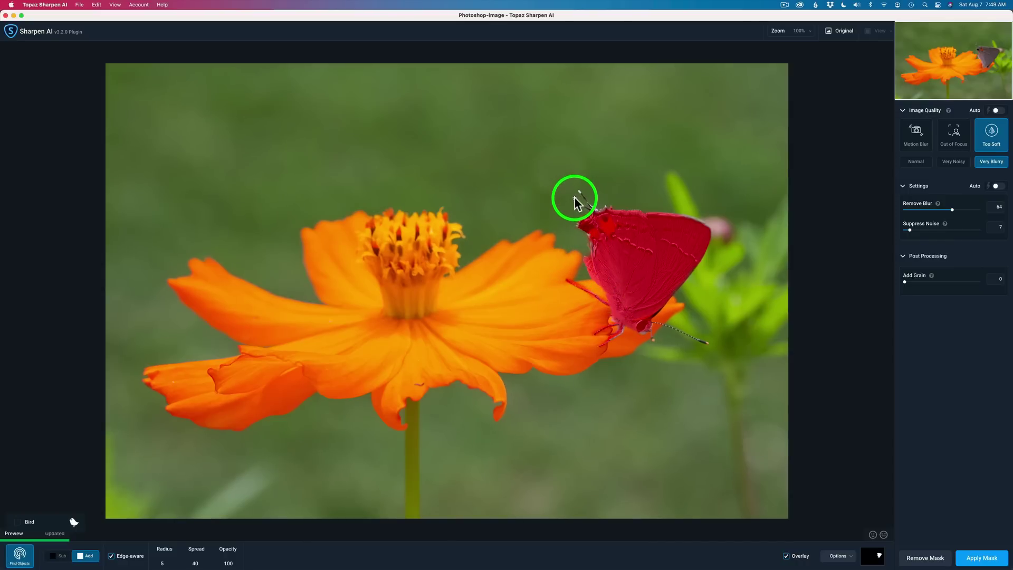
mouse_move(574, 197)
left_mouse_down()
mouse_move(591, 208)
mouse_move(579, 189)
left_mouse_up()
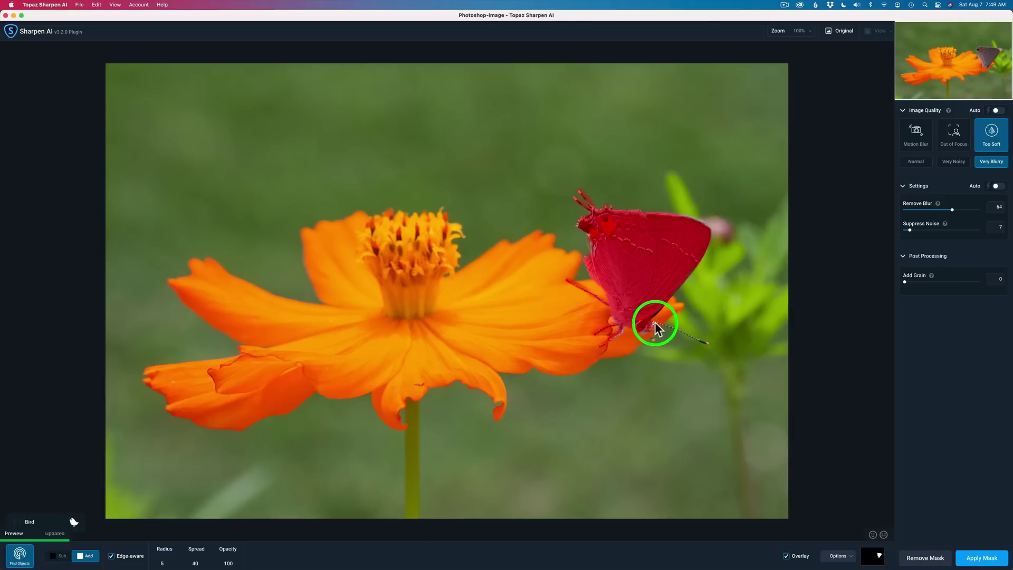
left_click_drag(656, 328, 709, 344)
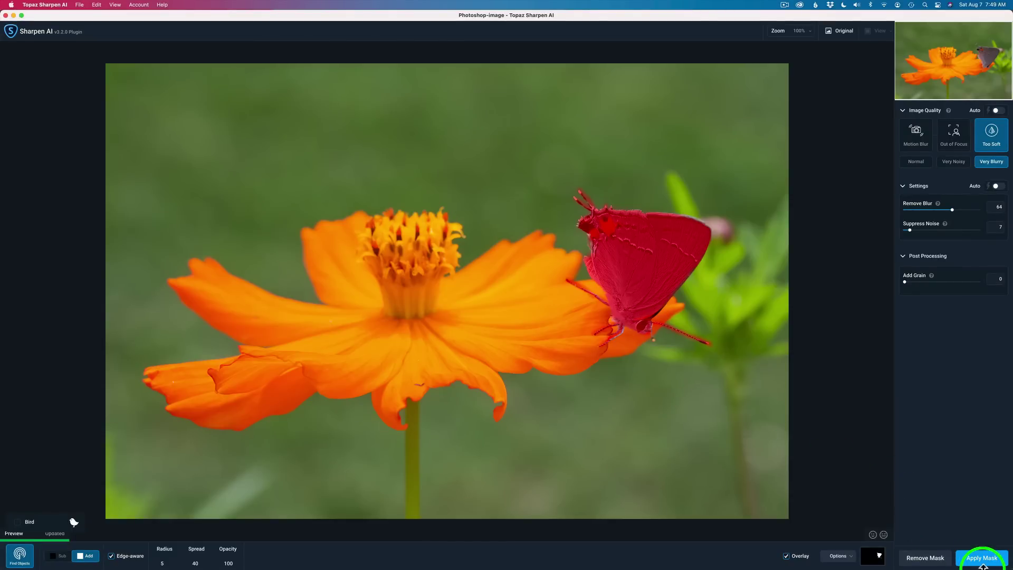
Apply the butterfly mask to the Very Blurry sharpening and send the result back to Photoshop
left_click(983, 558)
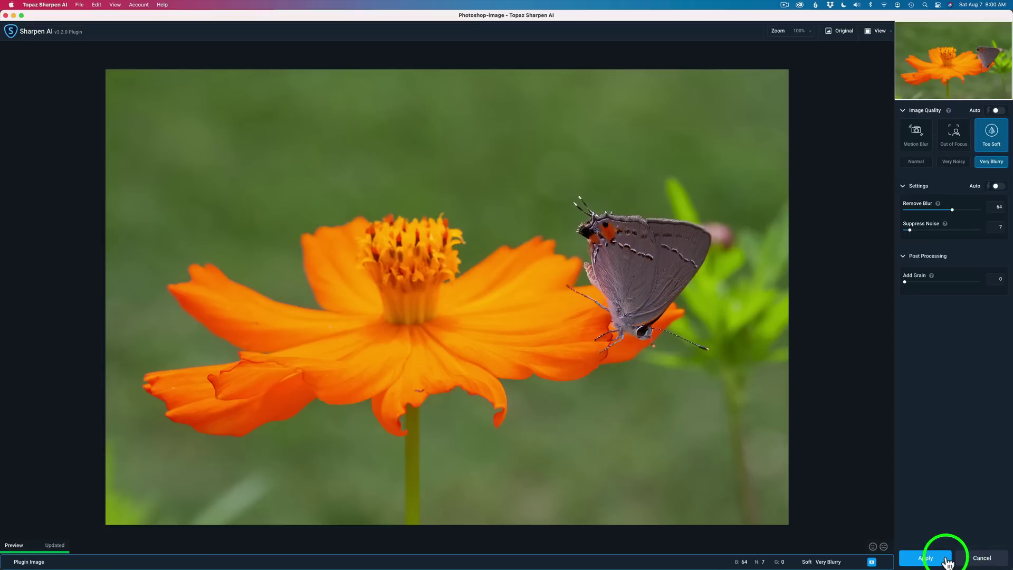
left_click(927, 558)
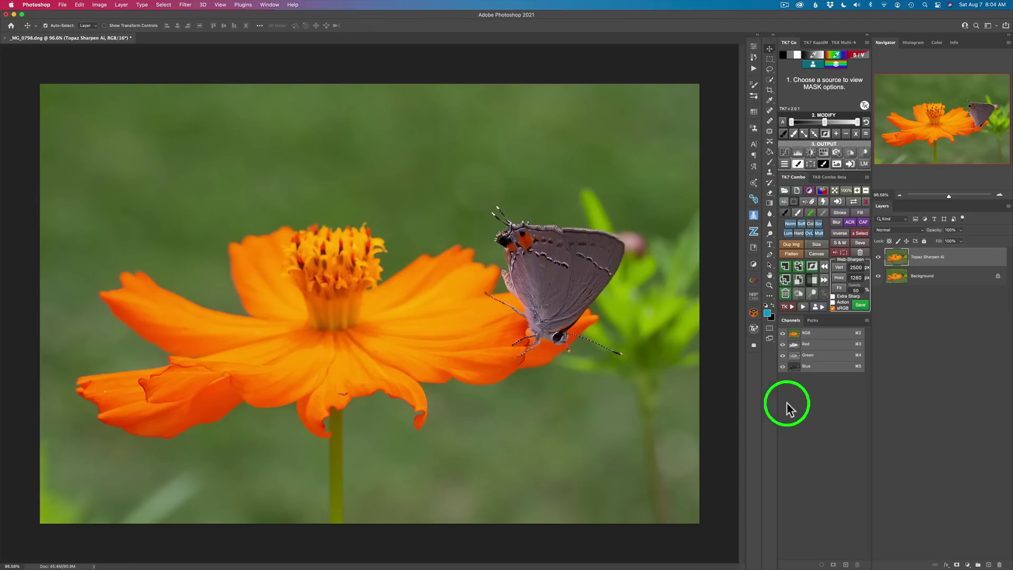
Zoom into the butterfly and toggle the Topaz Sharpen AI layer off and on to compare with the original
scroll(553, 292, "up", 2)
scroll(554, 292, "up", 5)
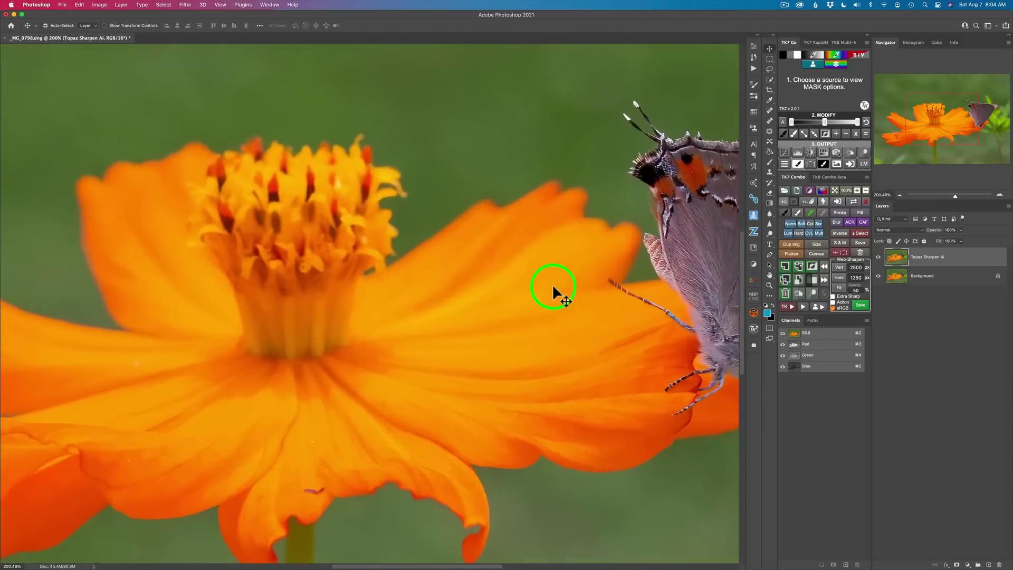
scroll(554, 292, "right", 1)
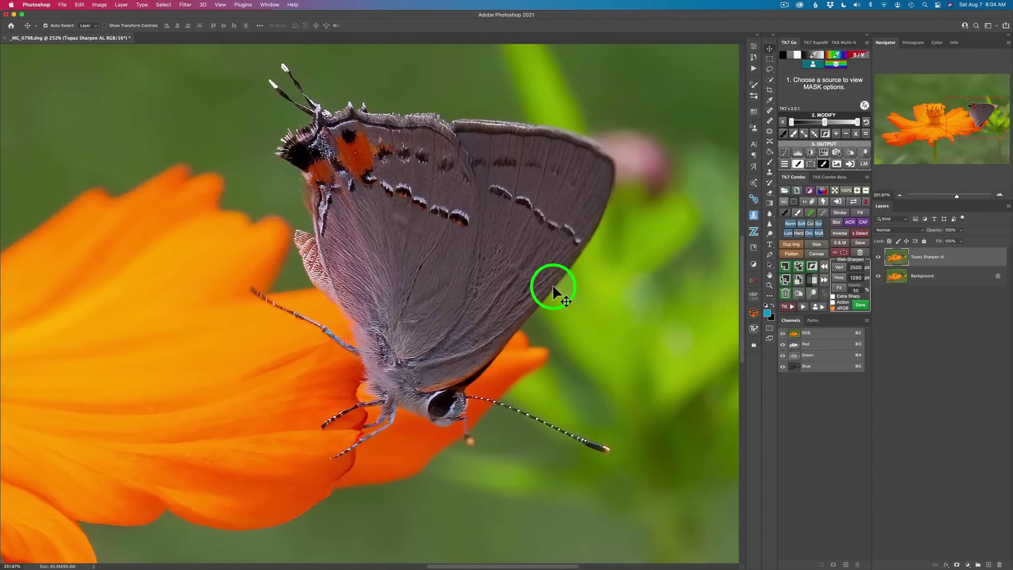
left_click(878, 257)
left_click(879, 258)
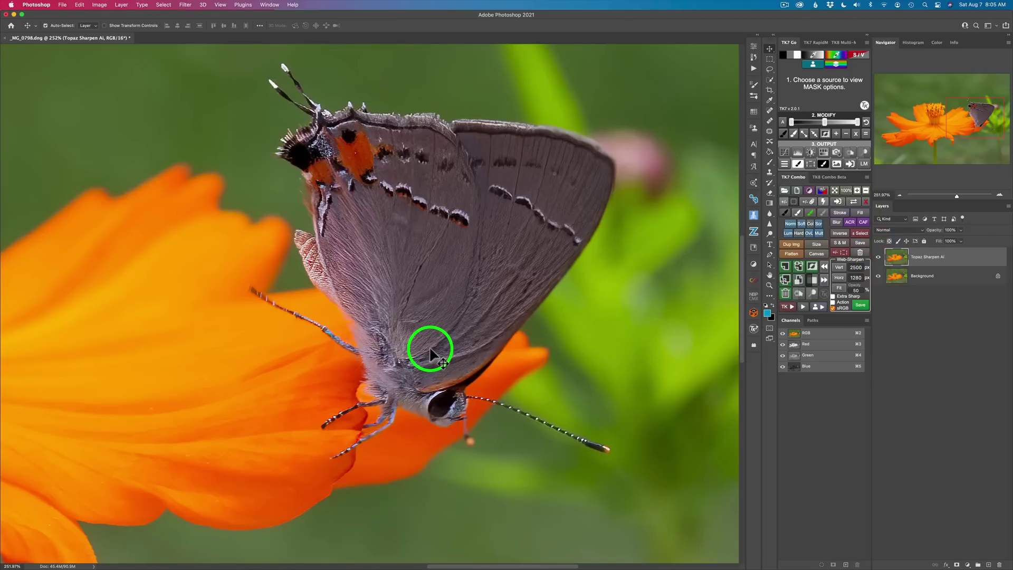
scroll(430, 349, "down", 8)
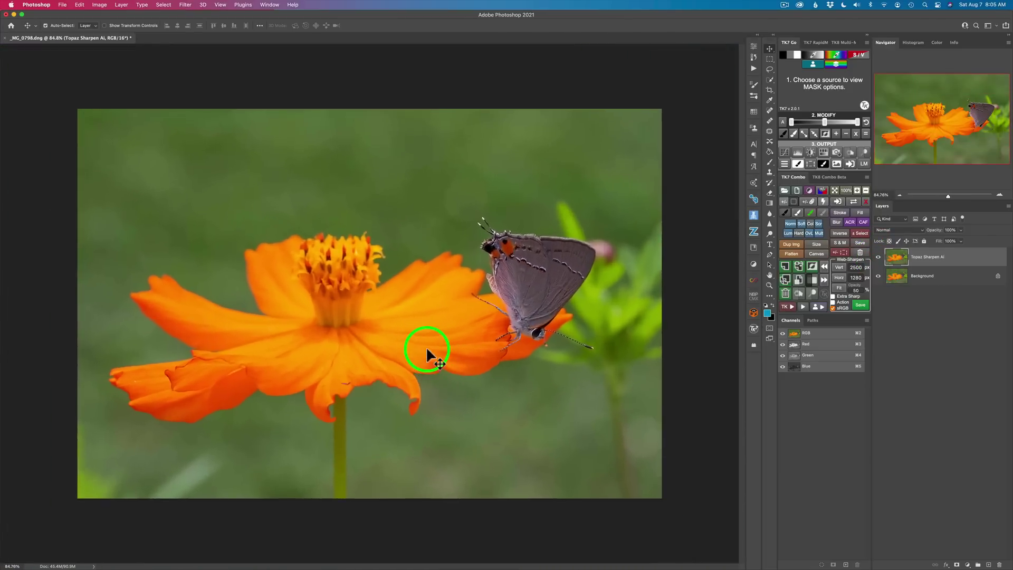
scroll(426, 348, "up", 2)
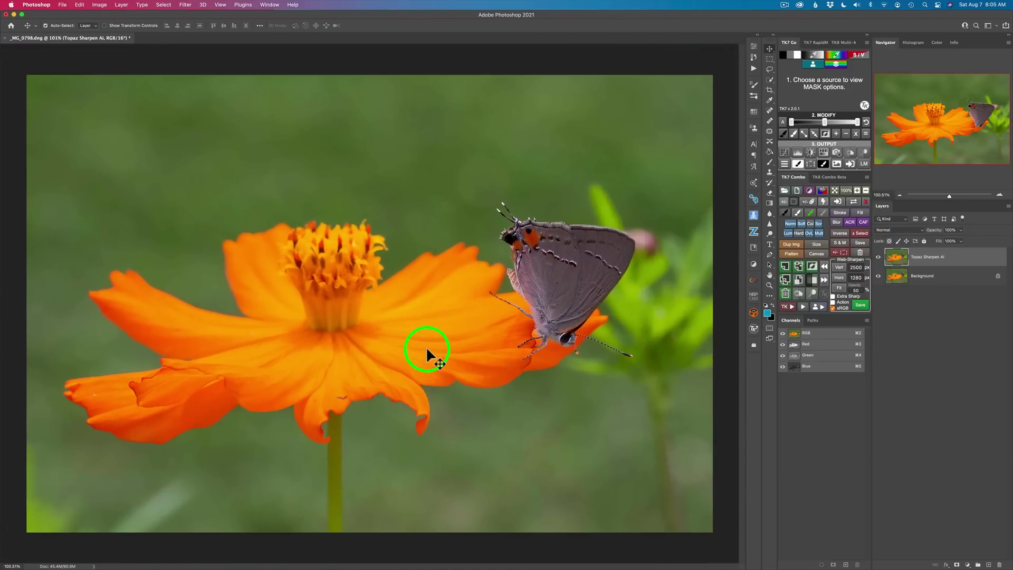